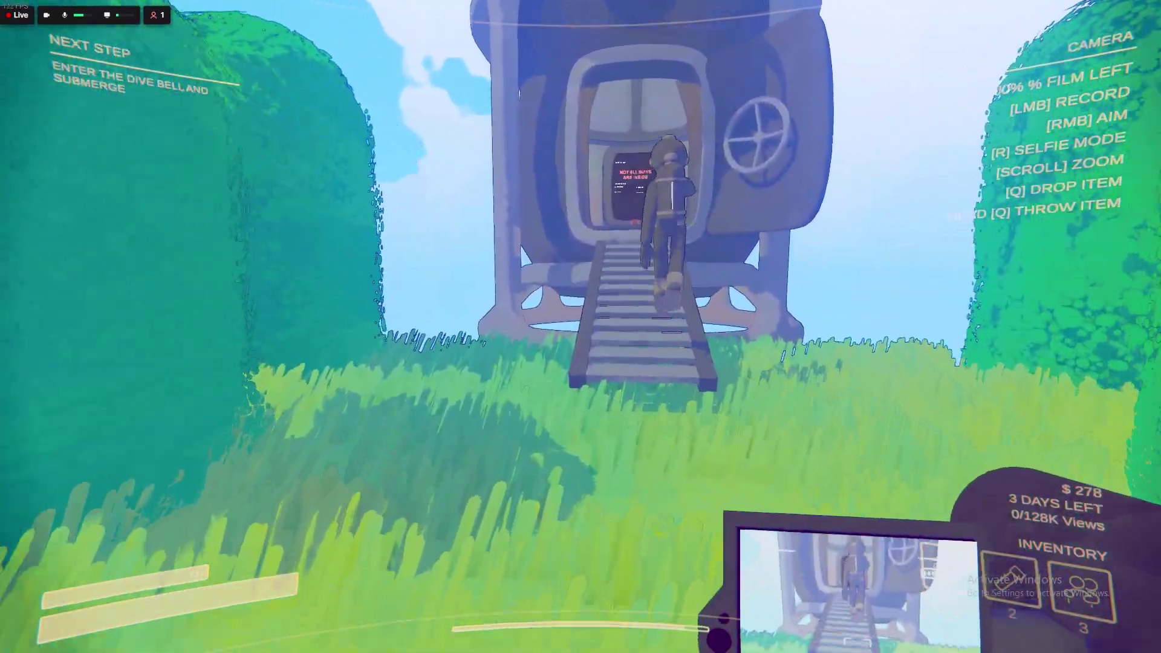
Walk into the dive bell and hit the switch to submerge into the dark facility
key("w")
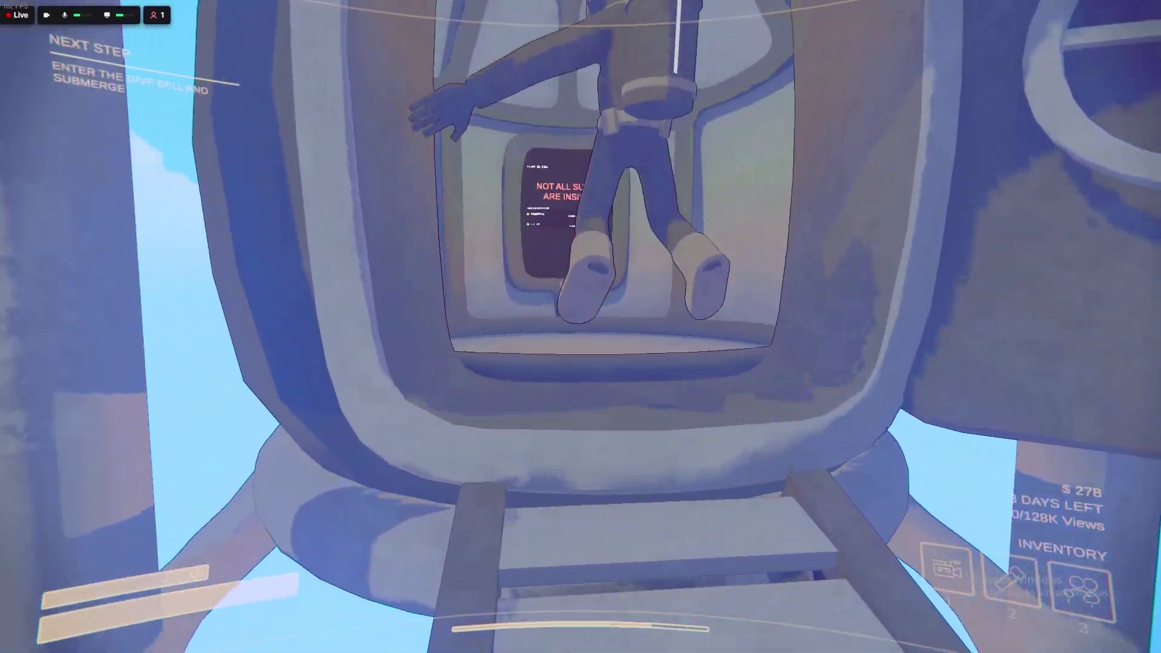
key("w")
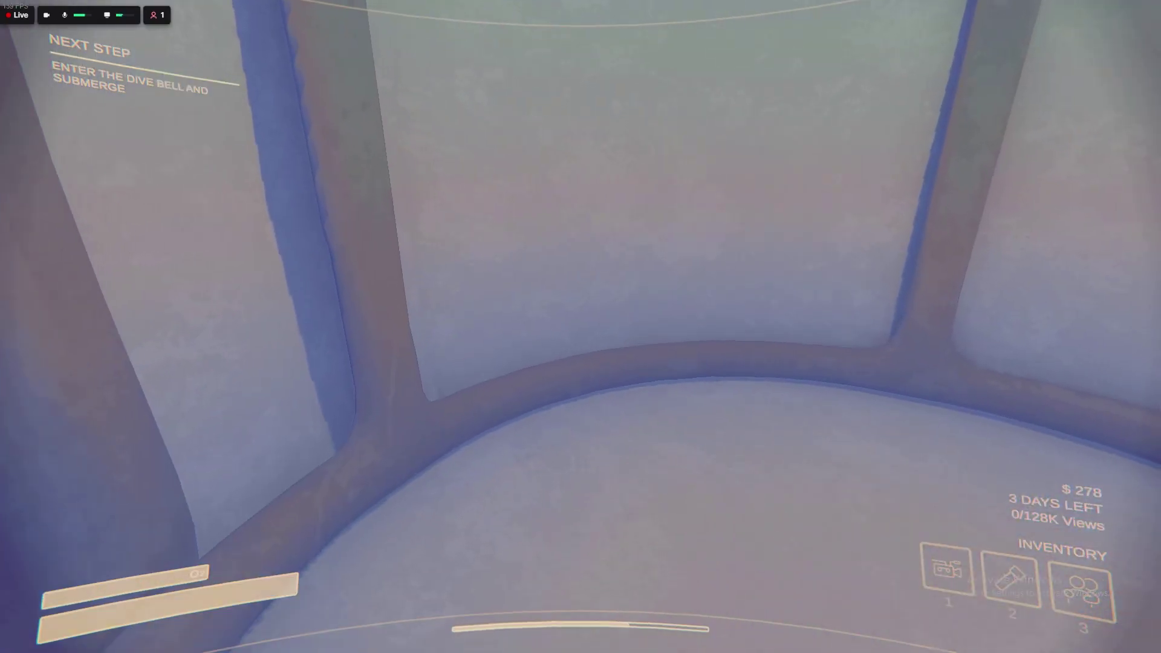
key("w")
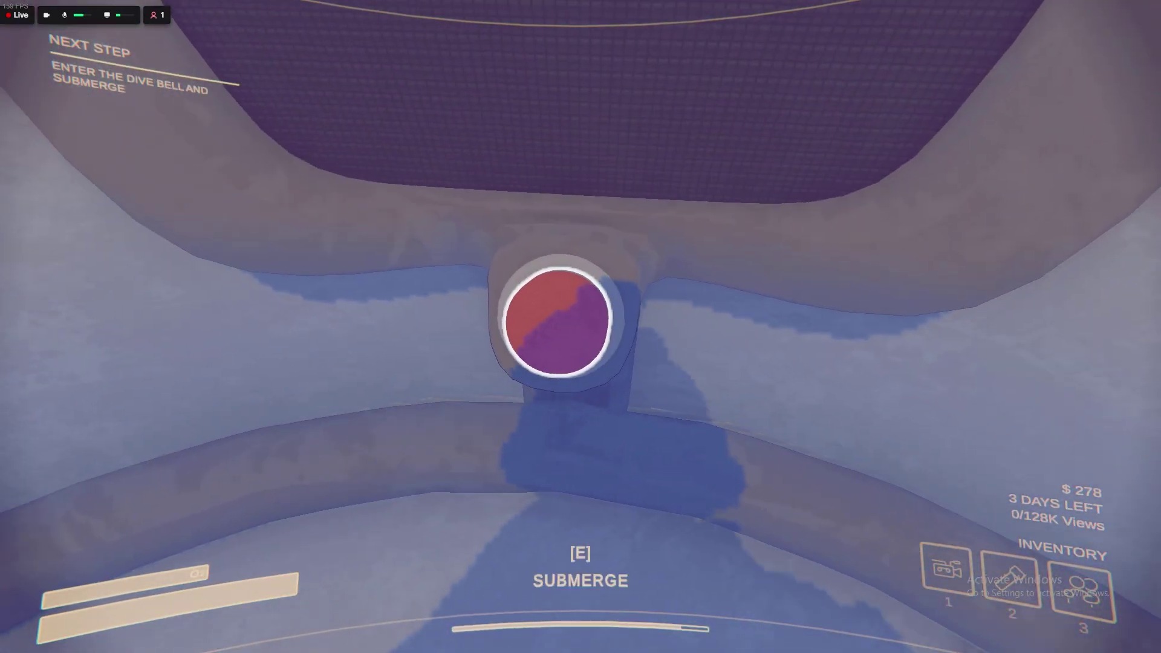
key("e")
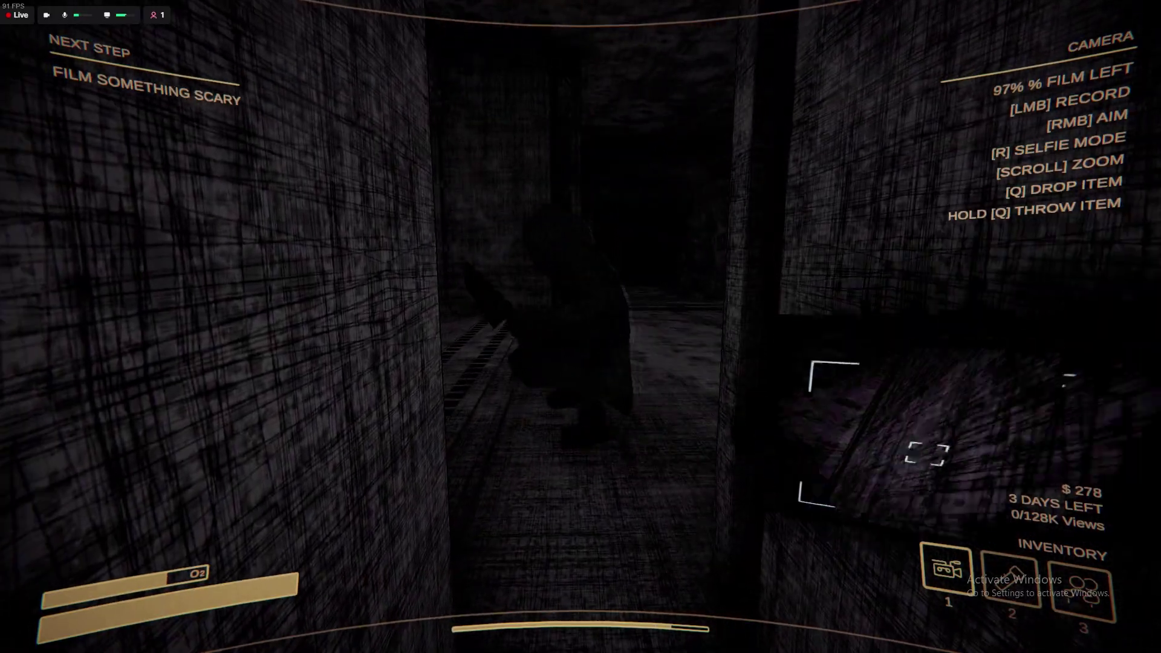
Follow the teammate down the corridor, filming them and the creature
key("w")
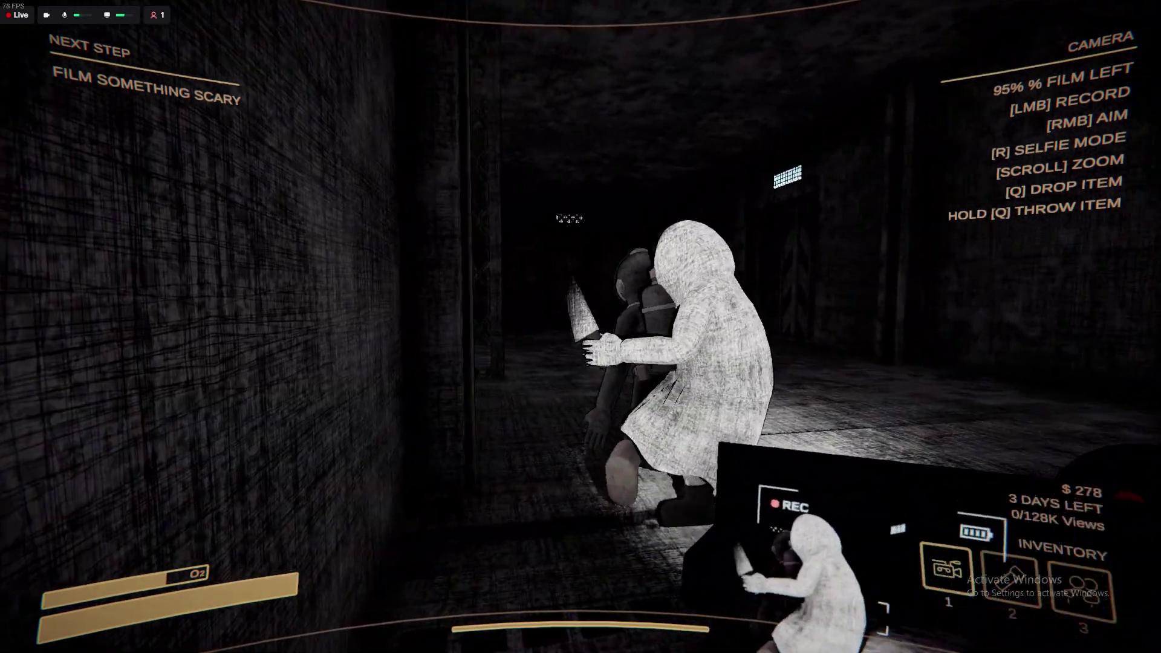
right_click(581, 327)
key("w")
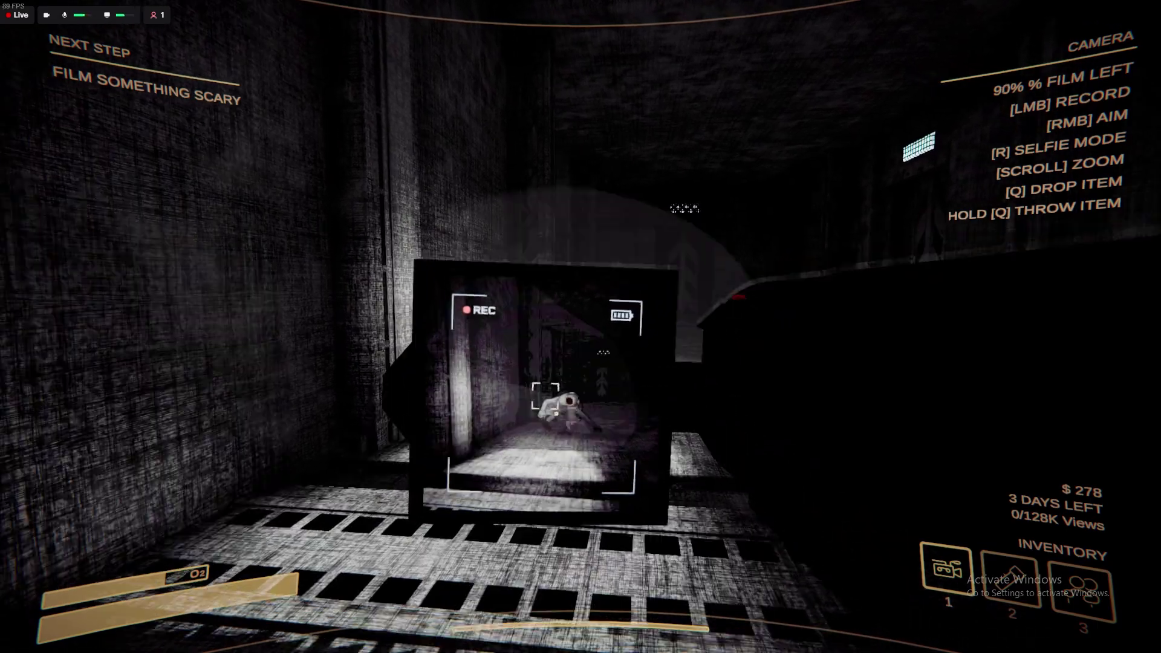
key("w")
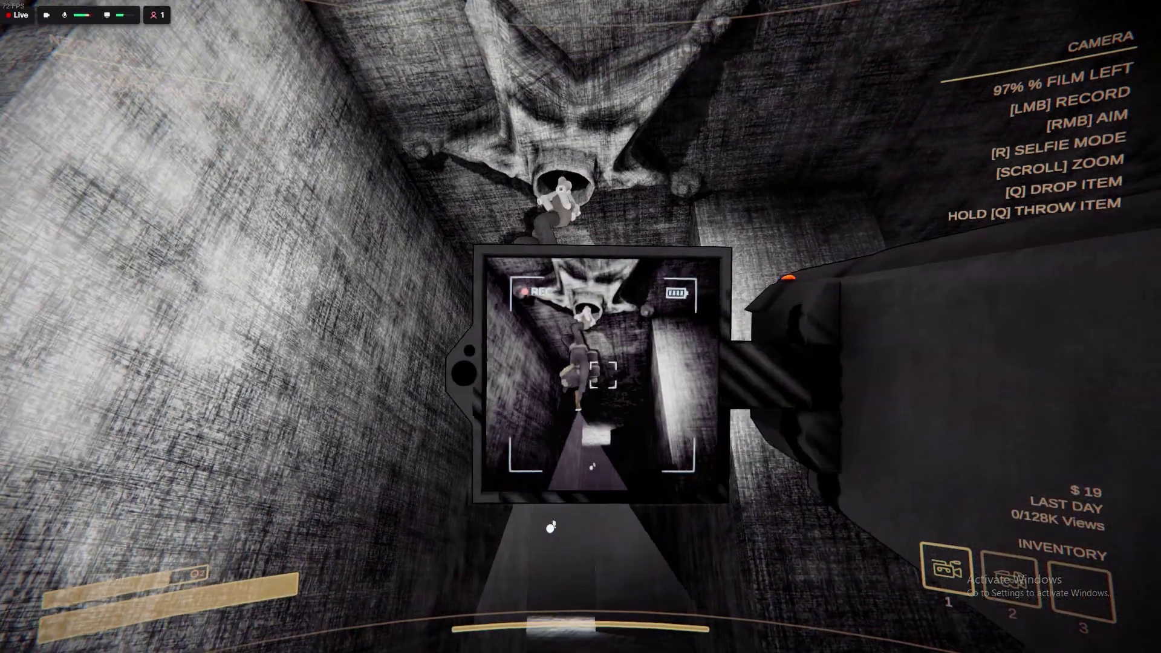
mouse_move(551, 527)
left_mouse_down()
mouse_move(528, 576)
mouse_move(536, 512)
left_mouse_up()
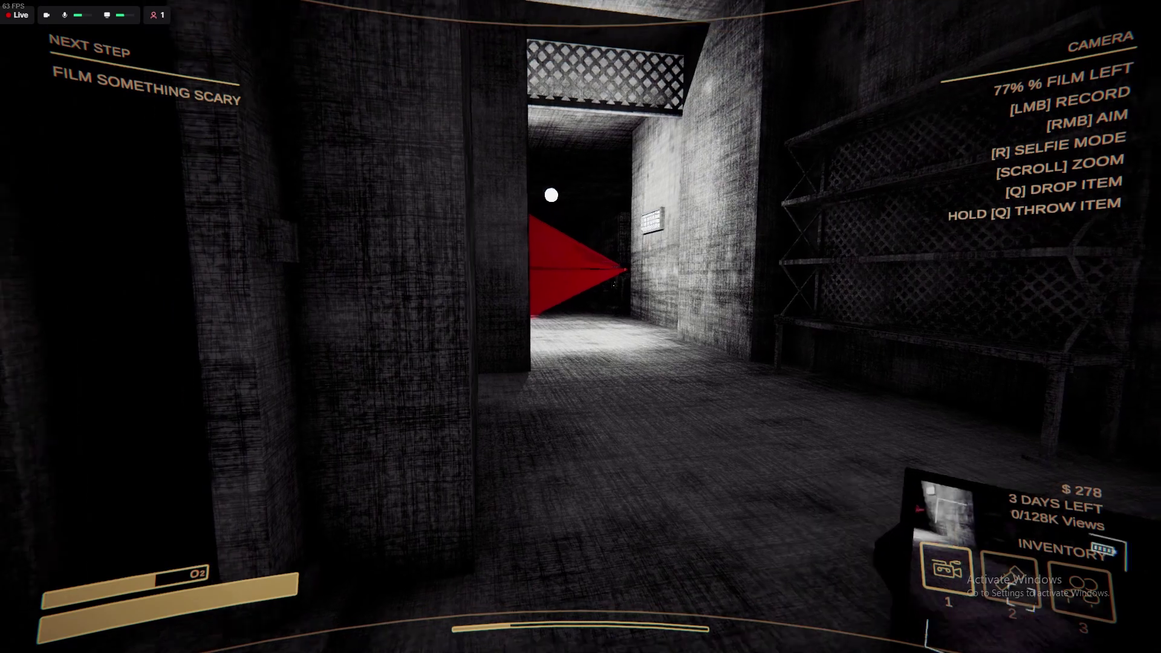
Briefly record the corridor, then swap the camera for the Hugger item in slot 3
right_click(581, 326)
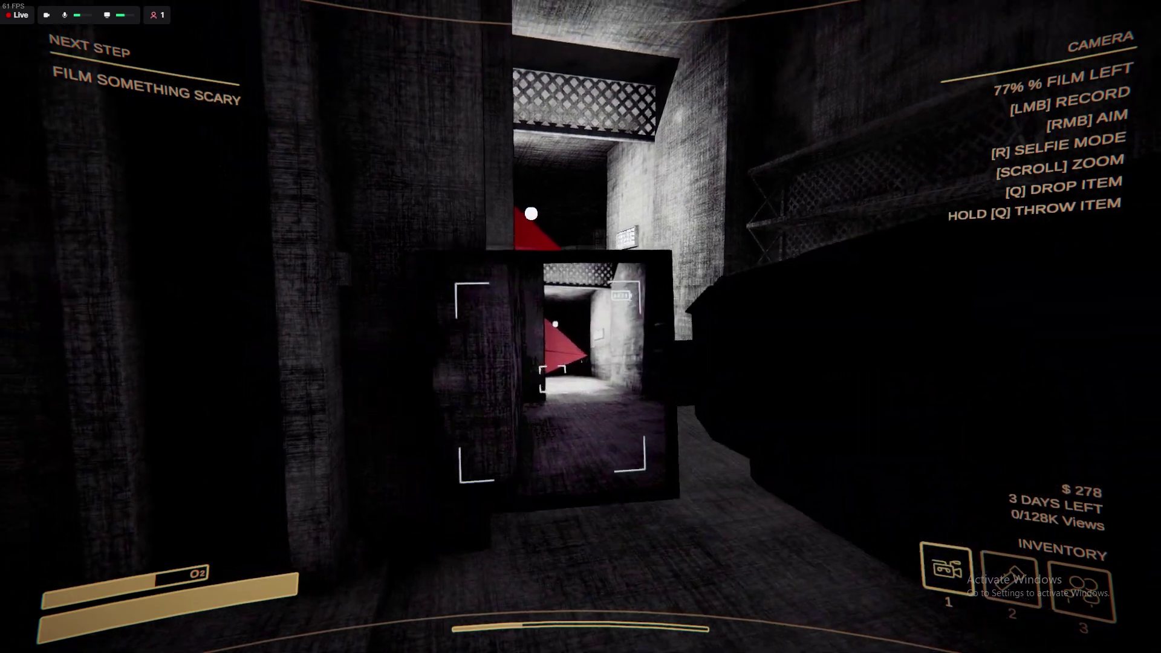
left_click(581, 326)
right_click(580, 327)
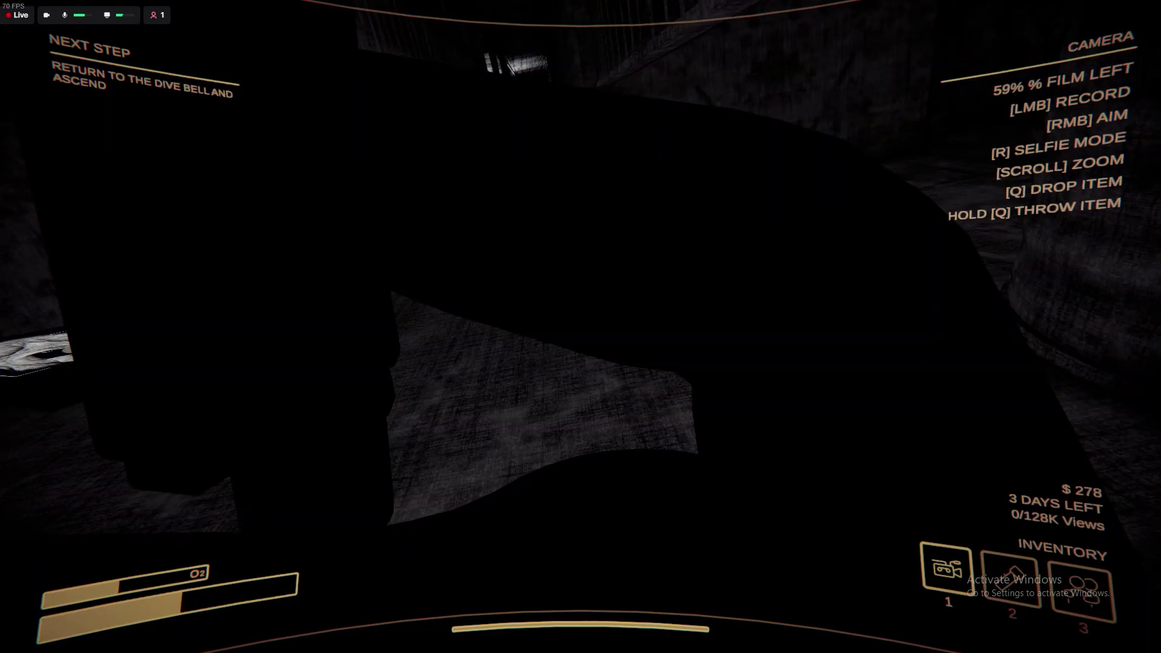
key("3")
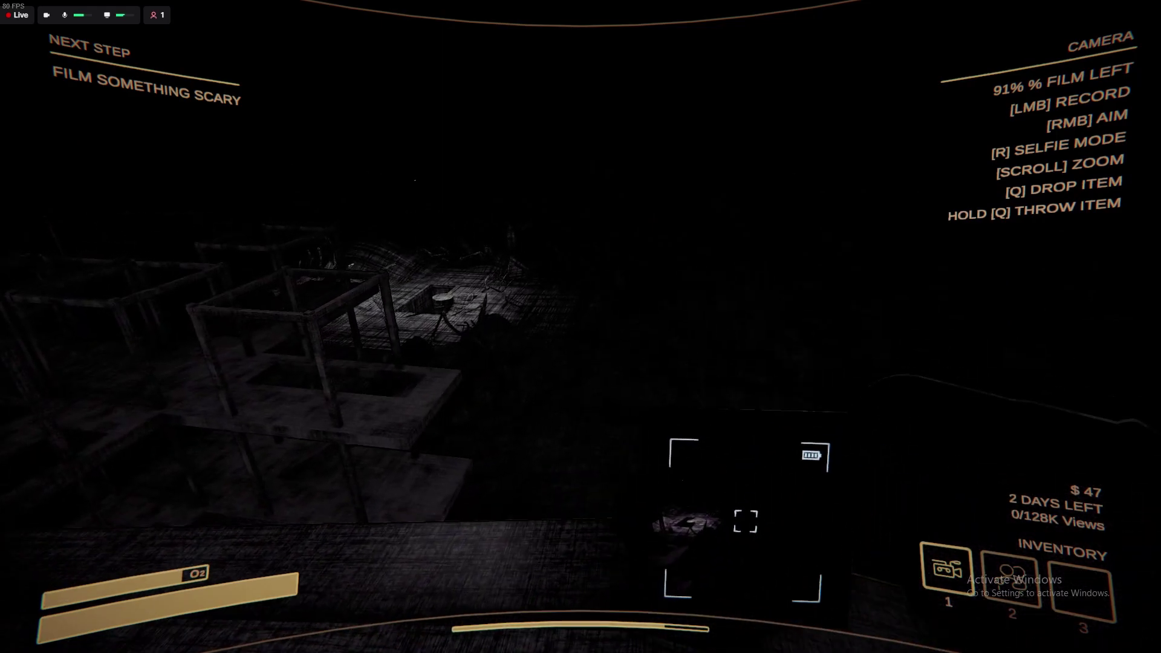
Start recording in the dark scaffold-filled room
left_click(581, 327)
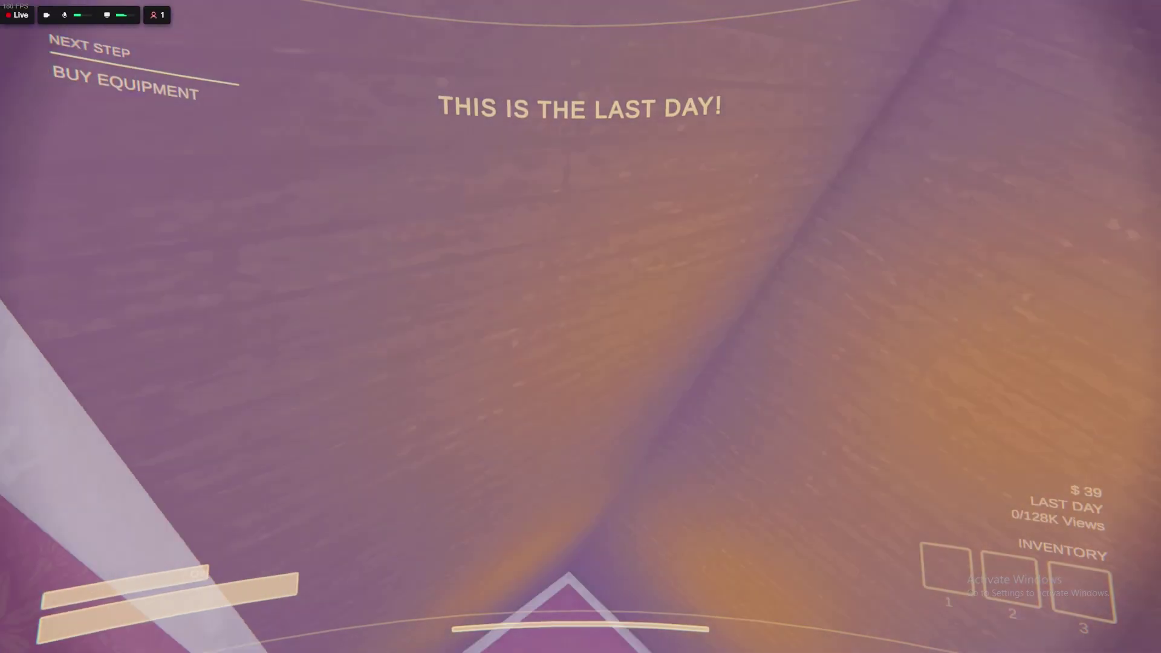
Leave the farmhouse, pick up the camera from the ledge, and board the dive bell
key("w")
key("w")
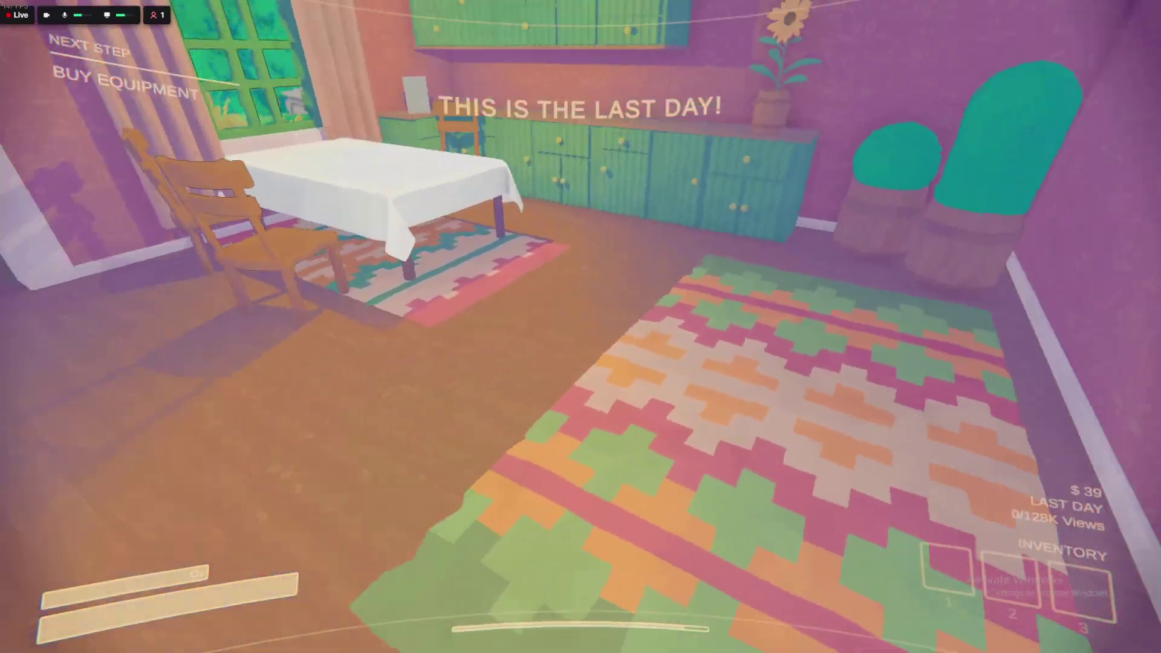
key("w")
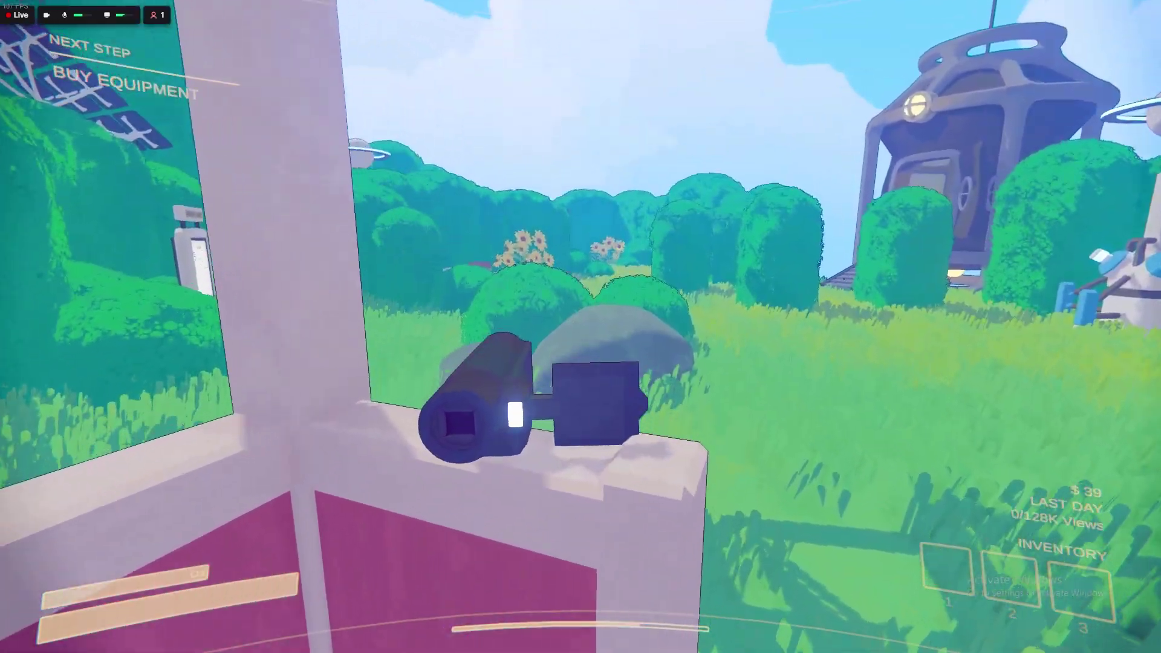
key("e")
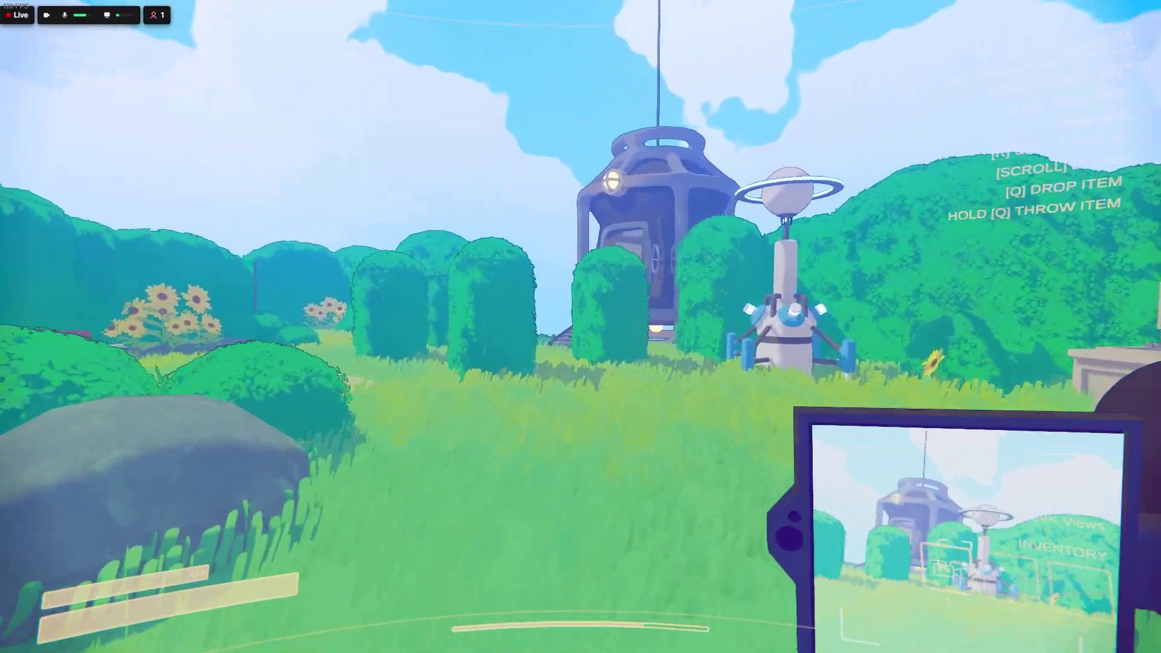
key("w")
key("w")
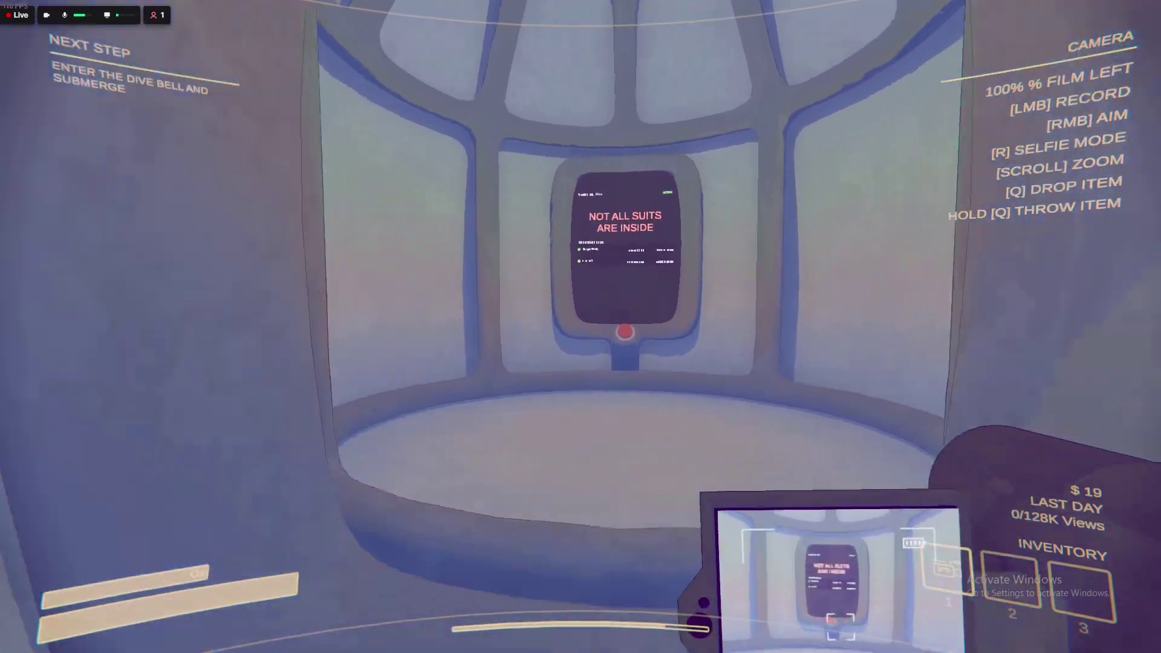
key("w")
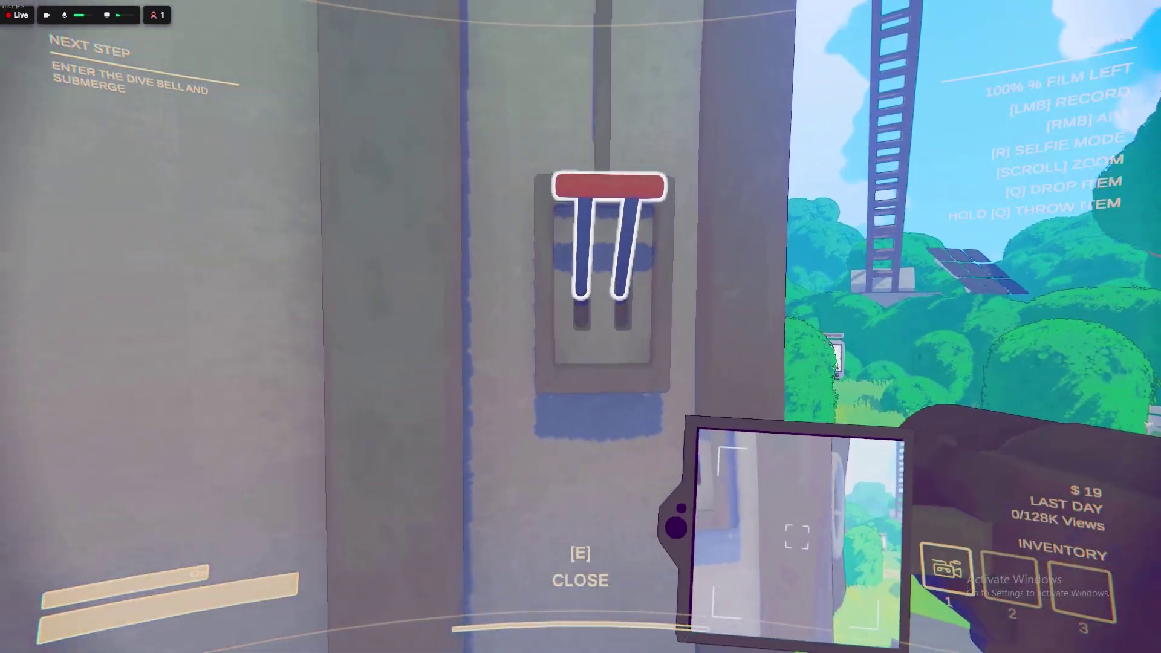
key("e")
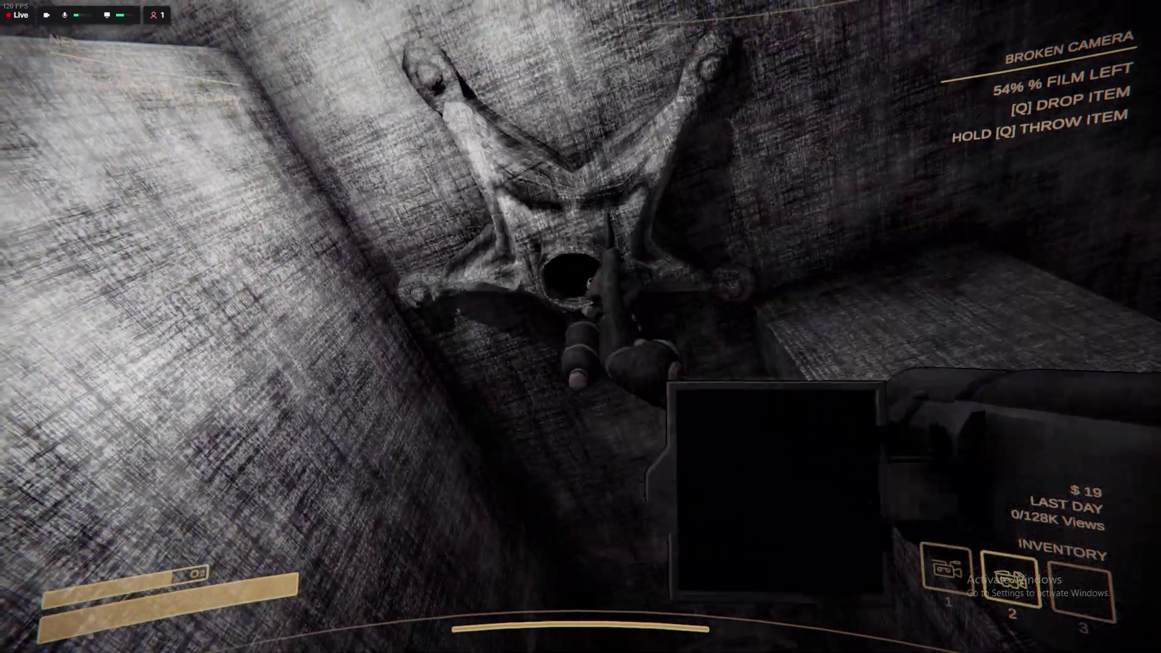
Switch to the working camera and record the star-shaped ceiling creature holding the teammate
key("1")
right_click(580, 327)
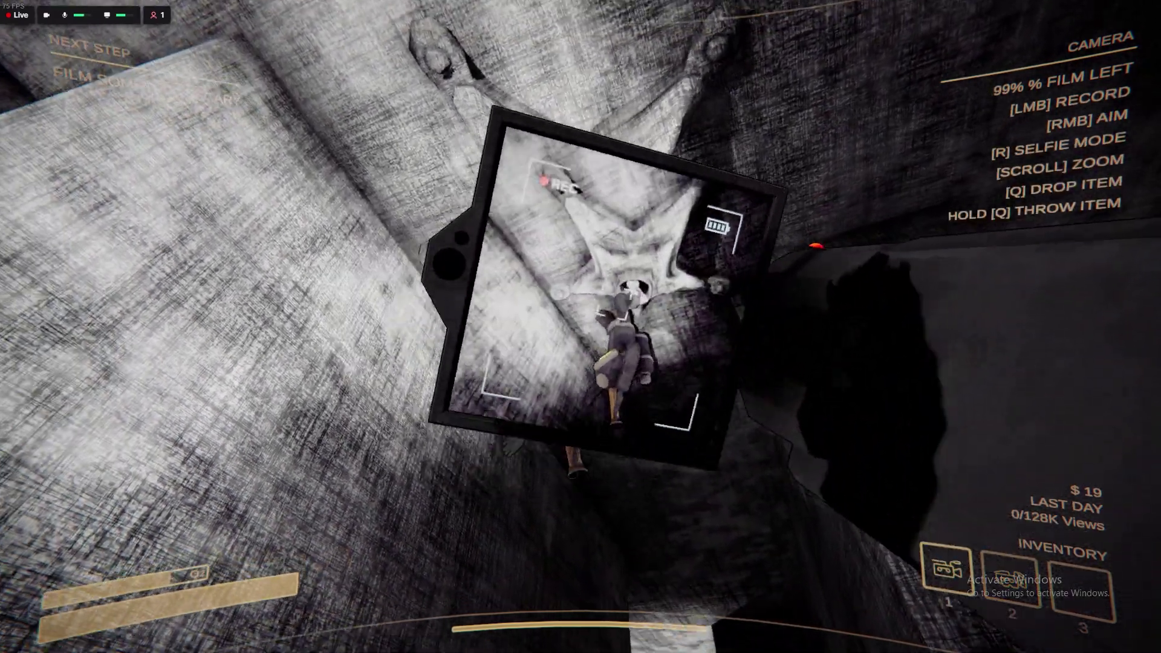
left_click_drag(581, 327, 581, 381)
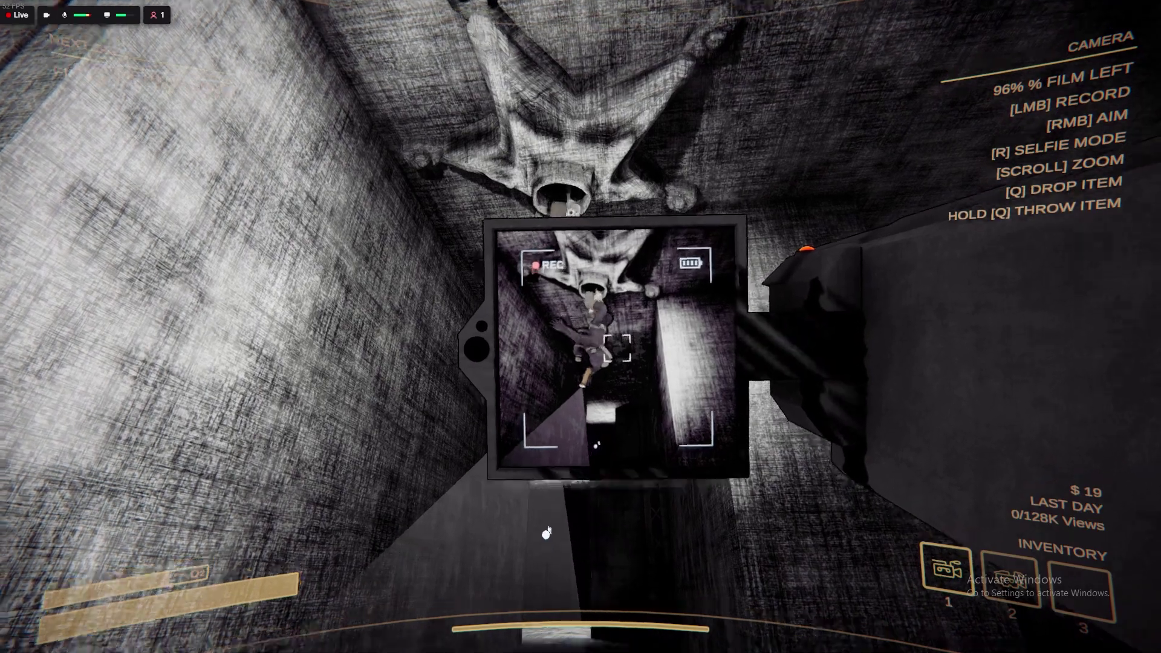
mouse_move(581, 327)
left_mouse_down()
mouse_move(581, 345)
mouse_move(635, 273)
left_mouse_up()
left_click_drag(580, 327, 544, 363)
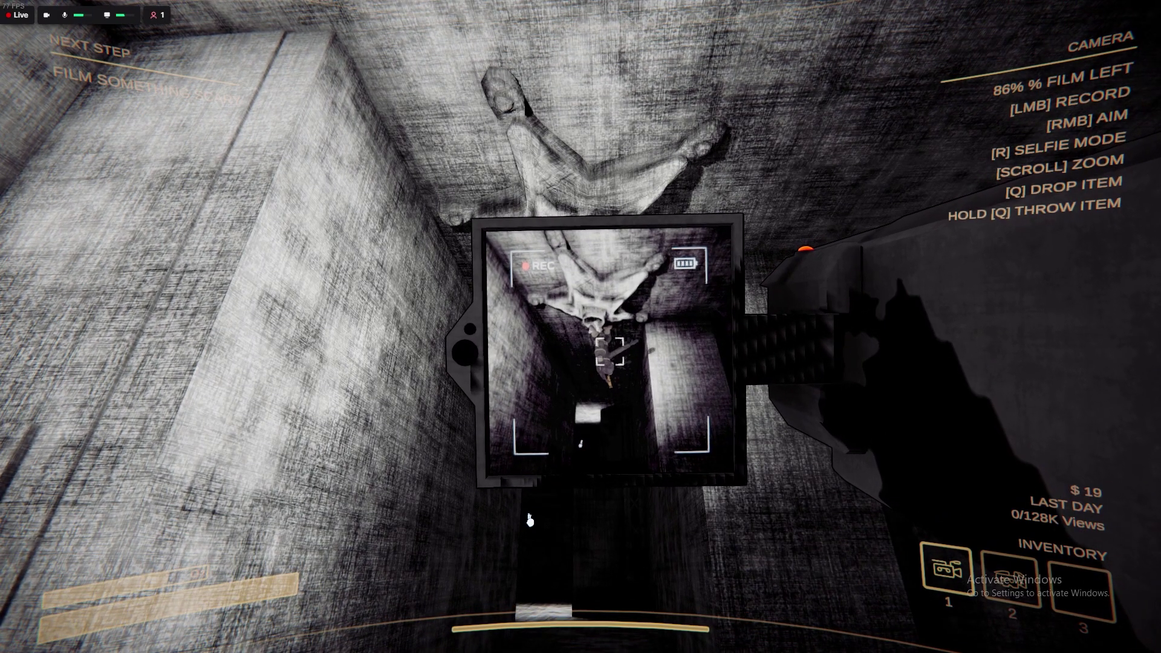
left_click_drag(530, 521, 512, 518)
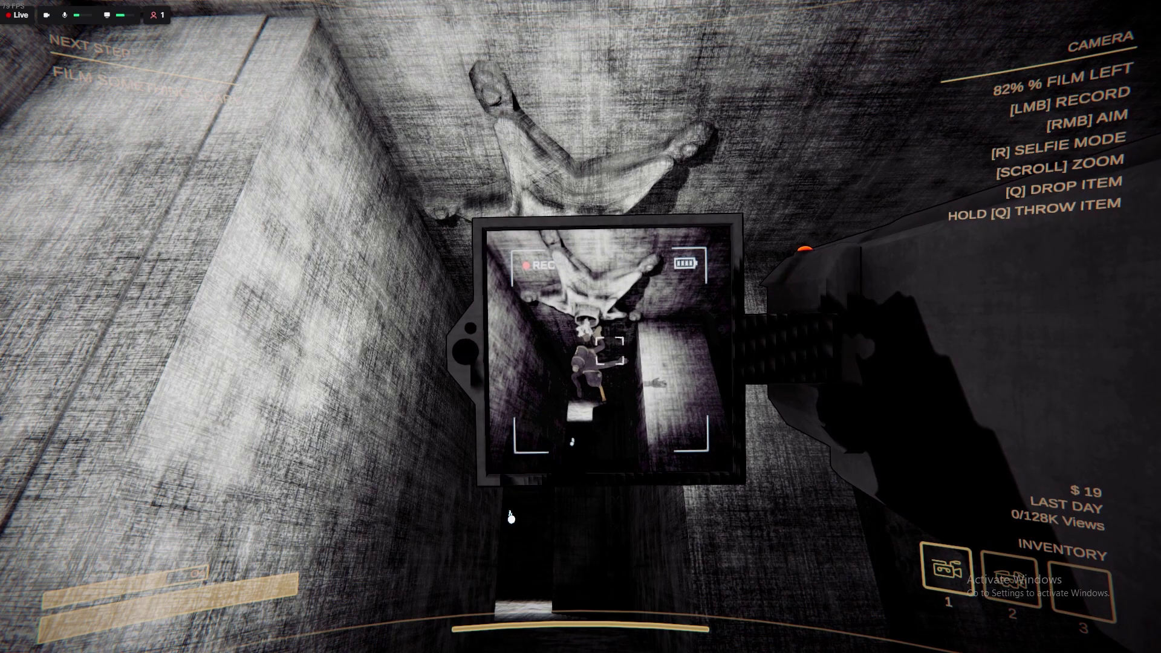
mouse_move(512, 519)
left_mouse_down()
mouse_move(513, 535)
mouse_move(528, 541)
left_mouse_up()
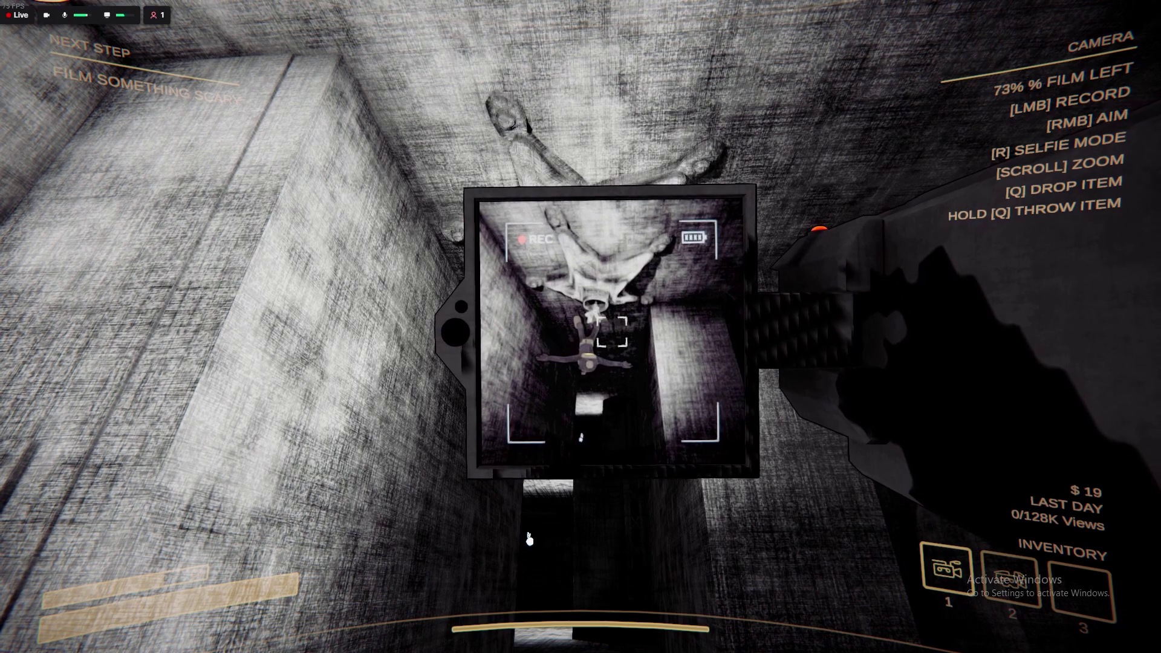
left_click_drag(529, 540, 529, 575)
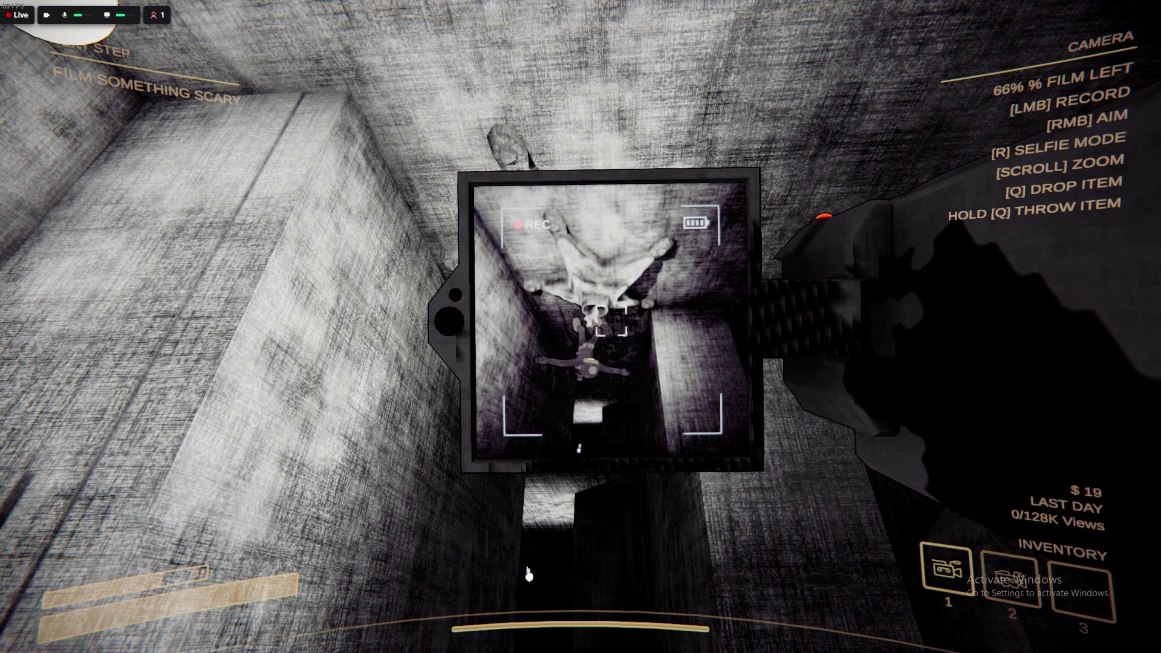
mouse_move(529, 576)
left_mouse_down()
mouse_move(552, 483)
mouse_move(575, 625)
mouse_move(582, 363)
left_mouse_up()
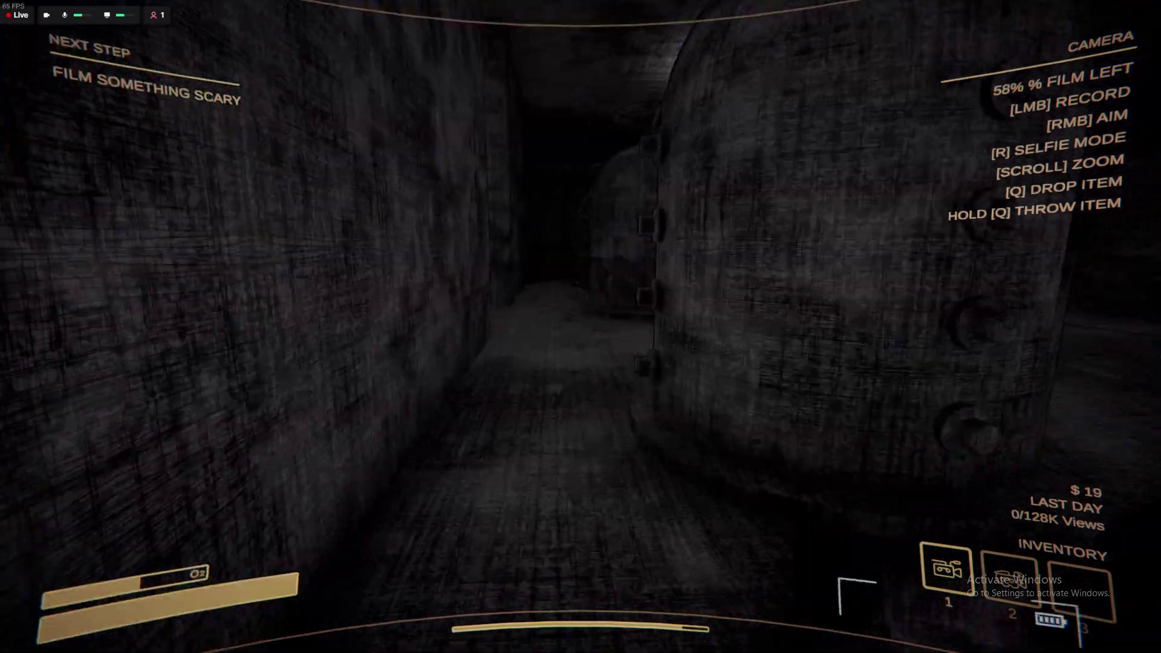
Walk down the dark corridor past the door, briefly raising and lowering the camcorder
key("w")
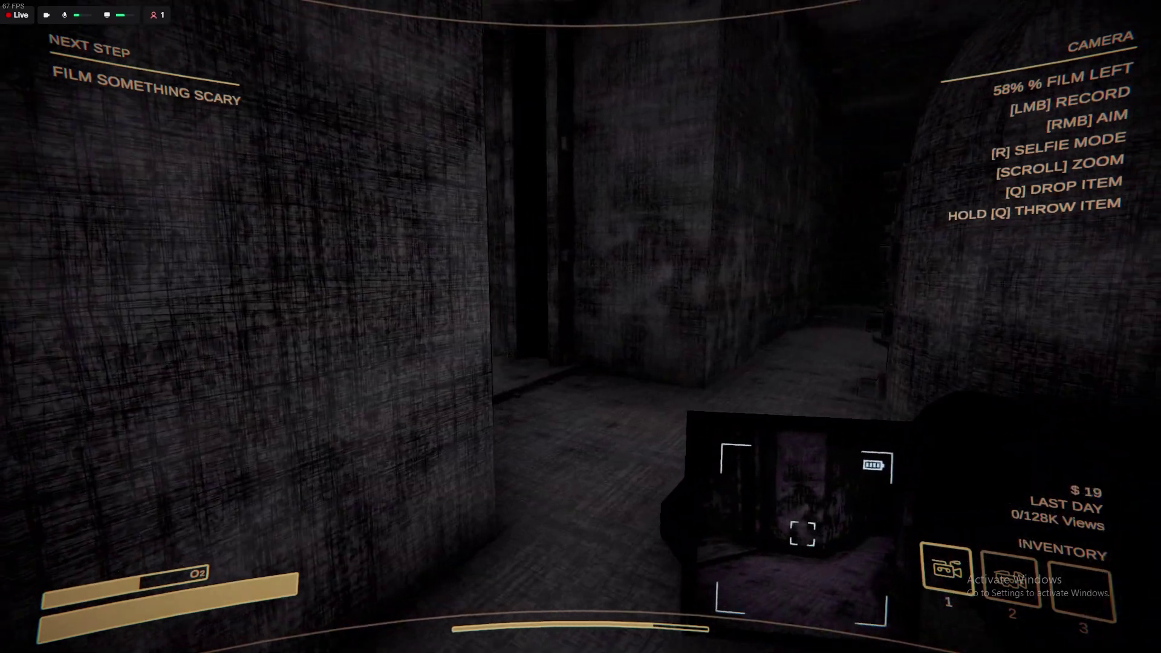
key("w")
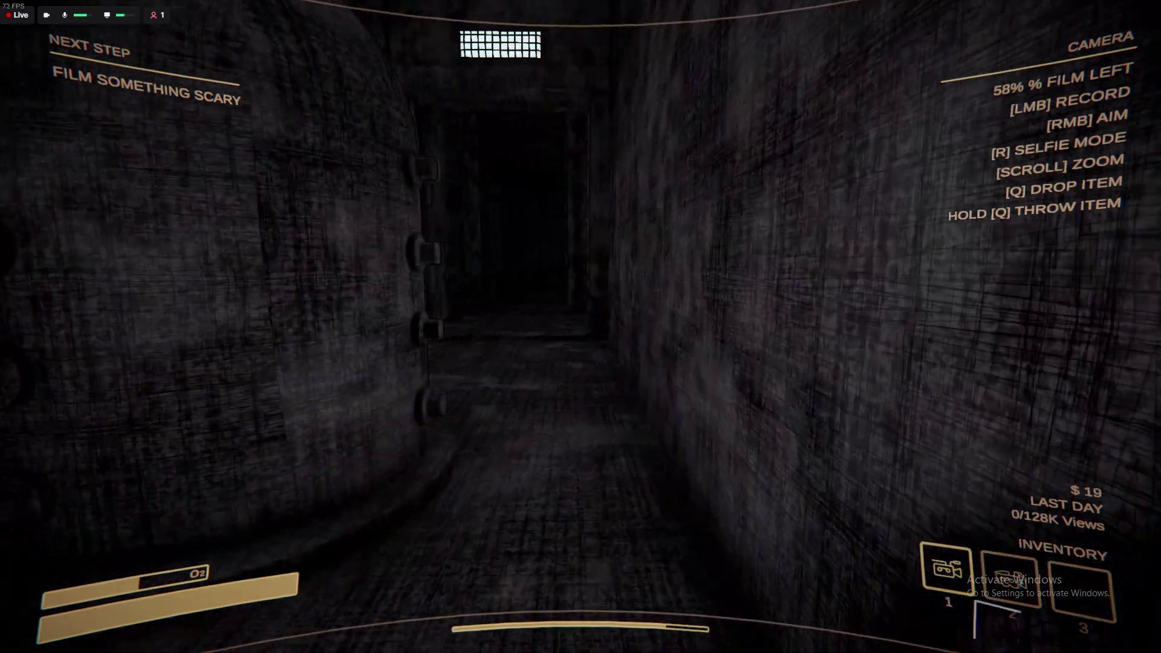
key("w")
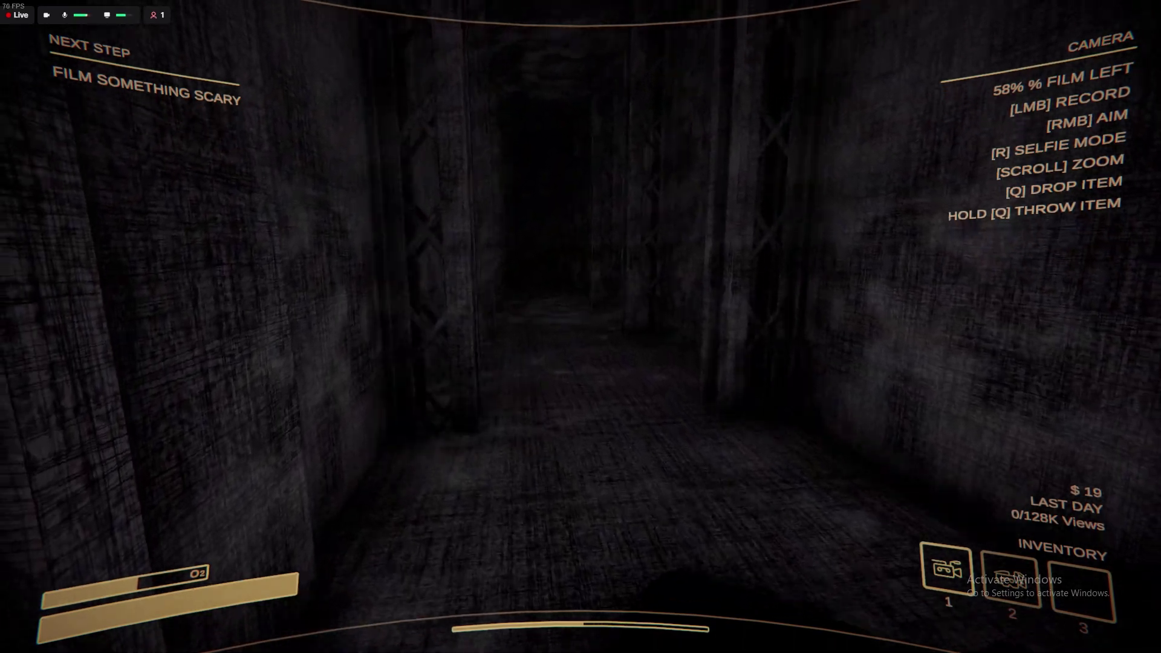
key("w")
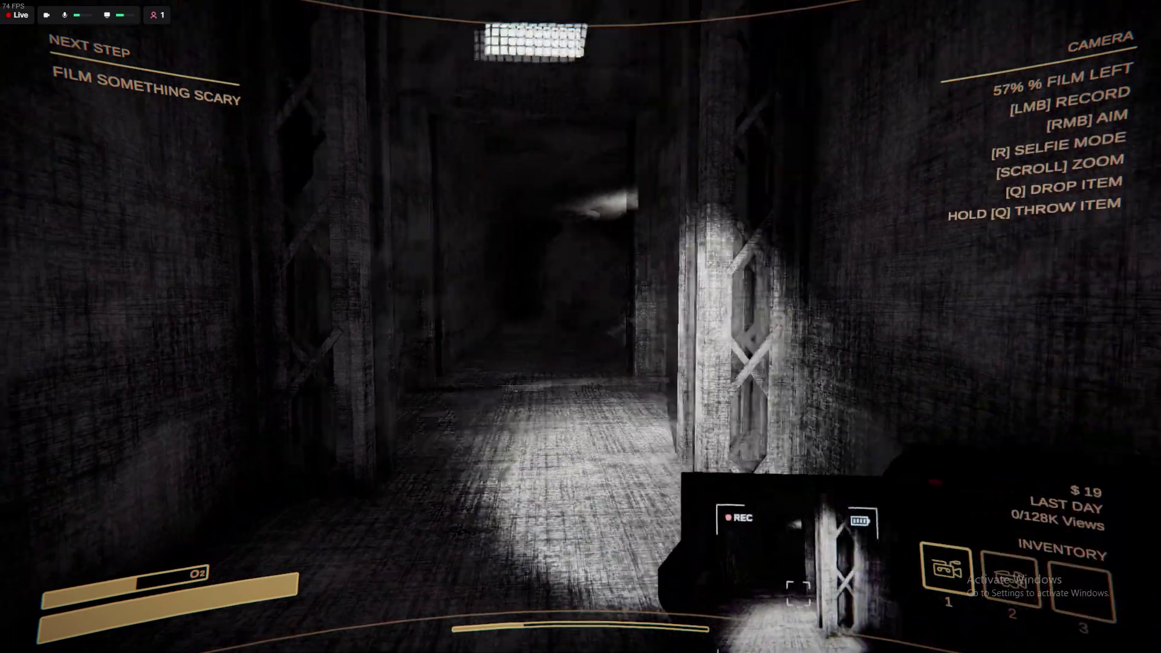
right_click(581, 327)
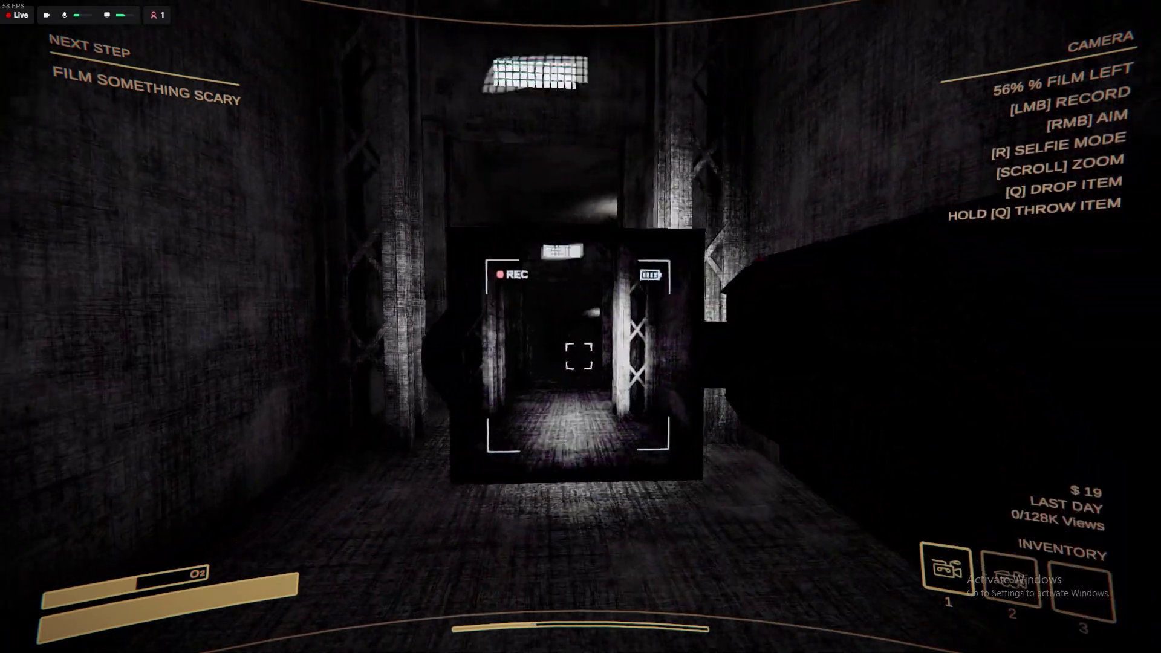
right_click(580, 327)
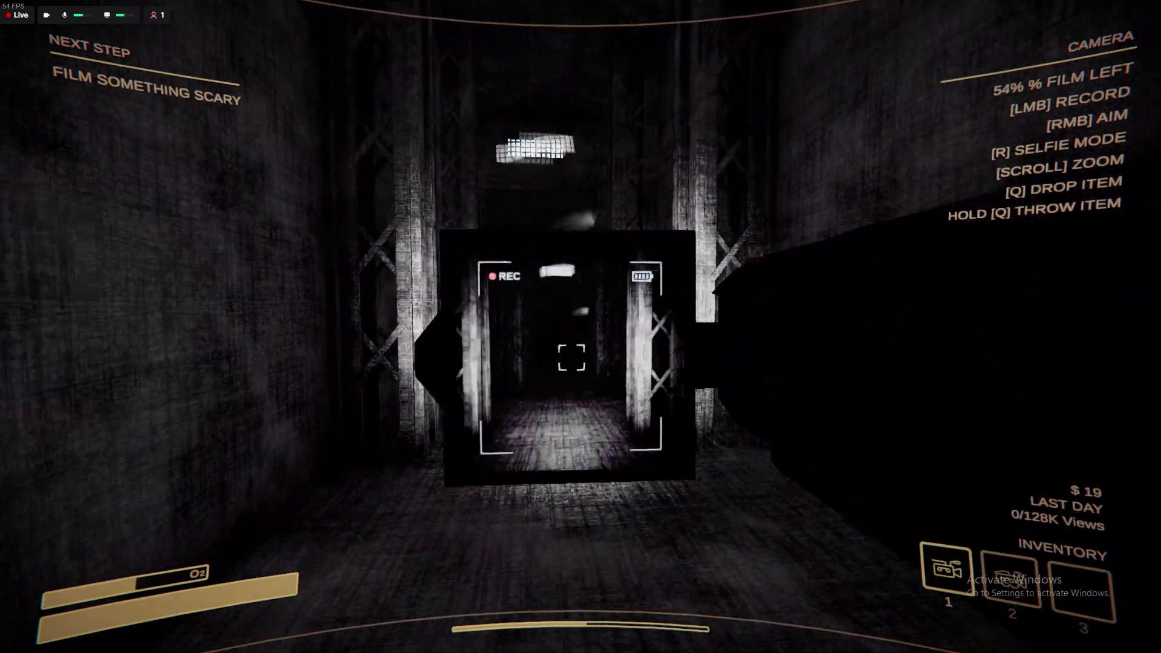
right_click(580, 327)
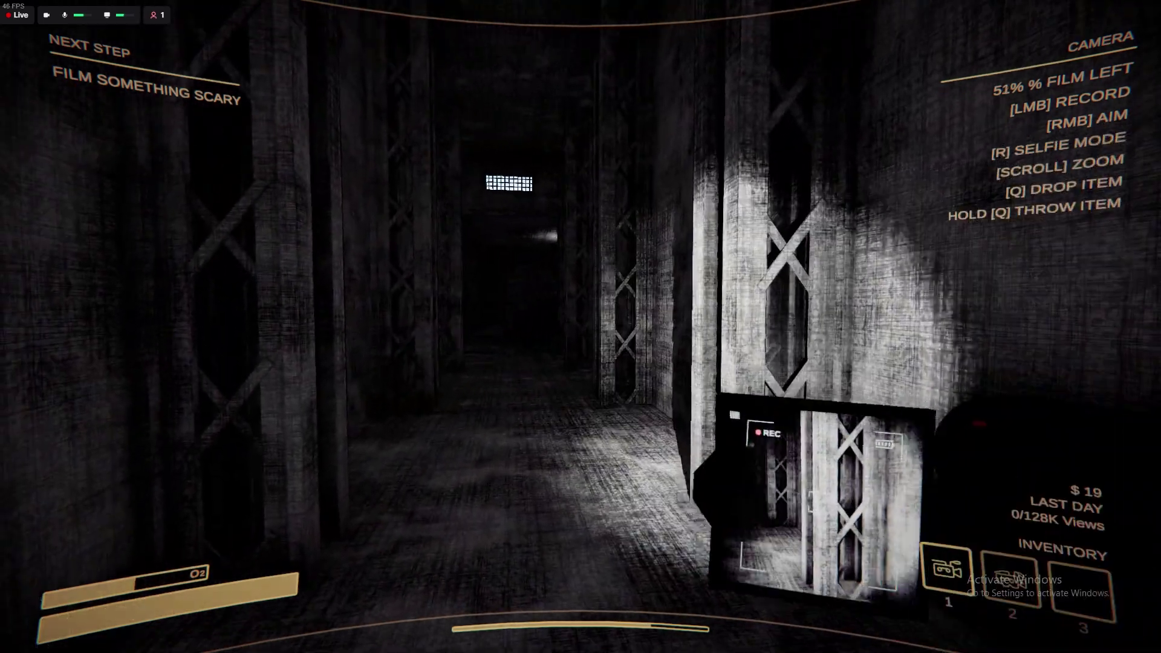
right_click(581, 326)
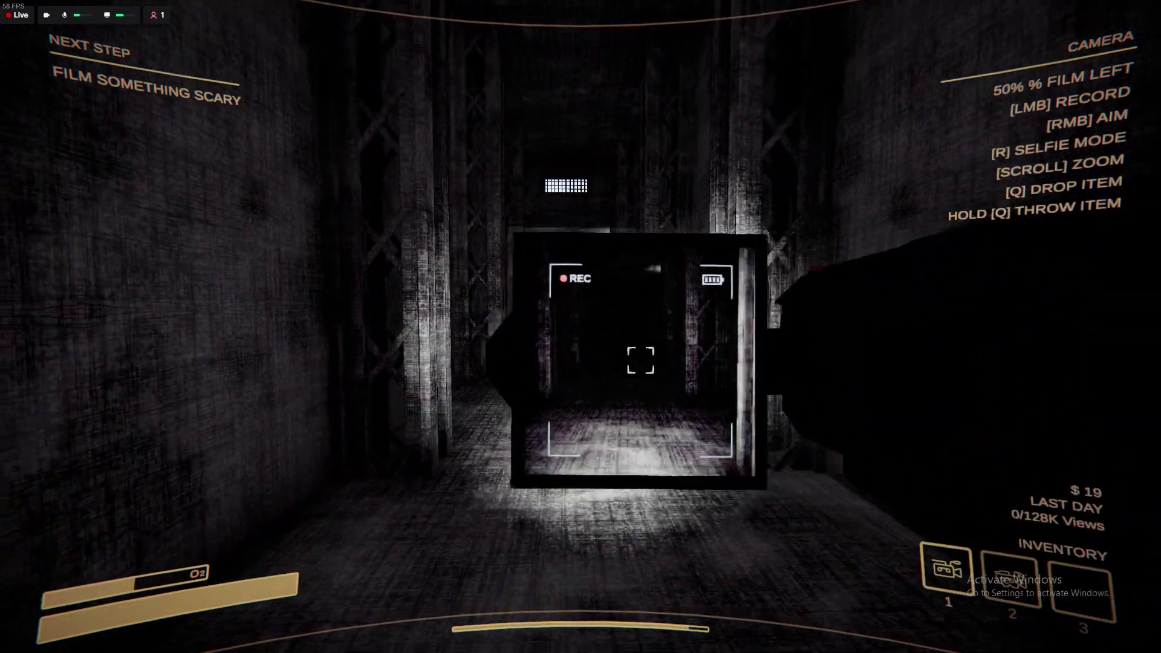
key("w")
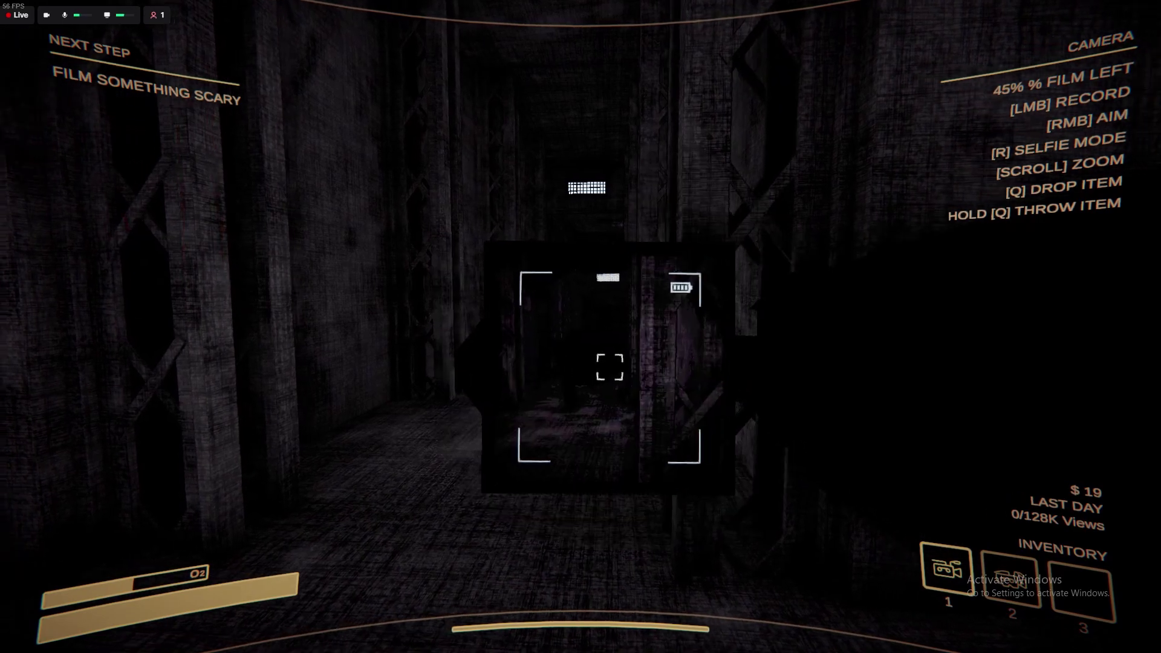
right_click(580, 327)
Continue through the barred corridor and doorway into the dark room by the chevron wall
key("w")
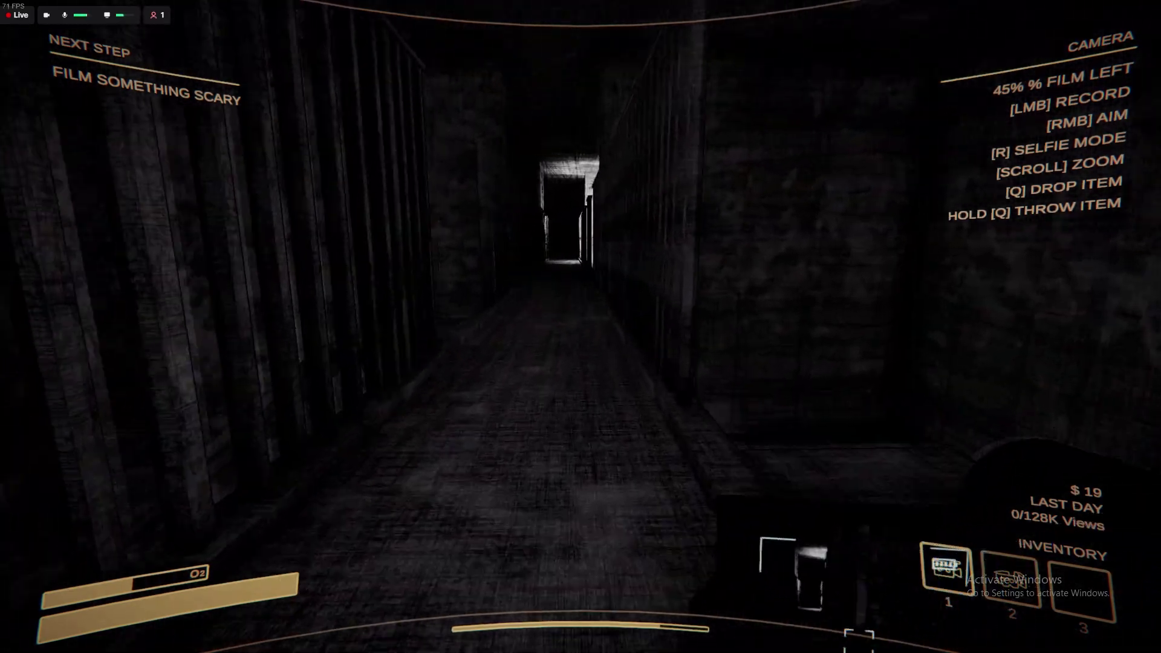
key("w")
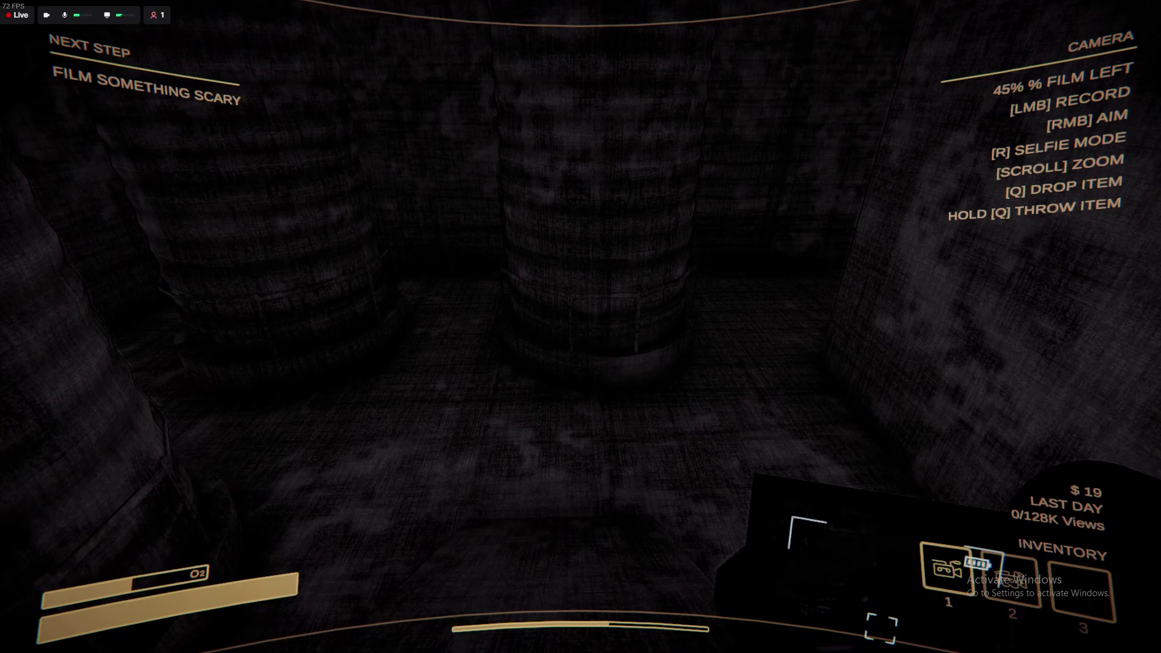
key("w")
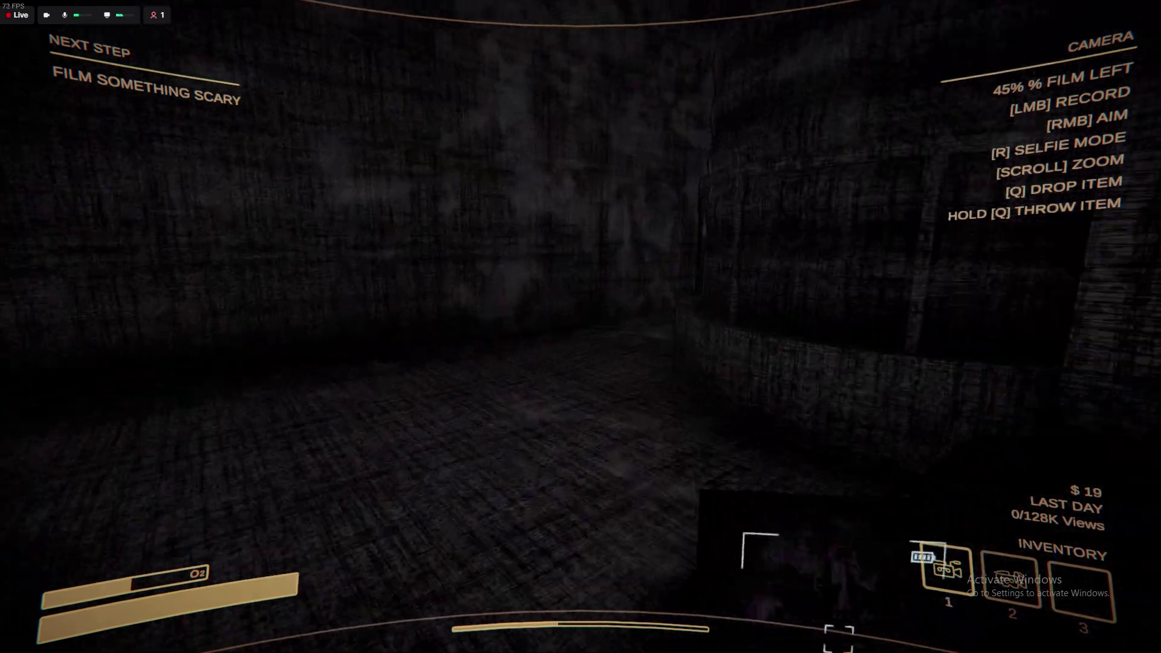
key("w")
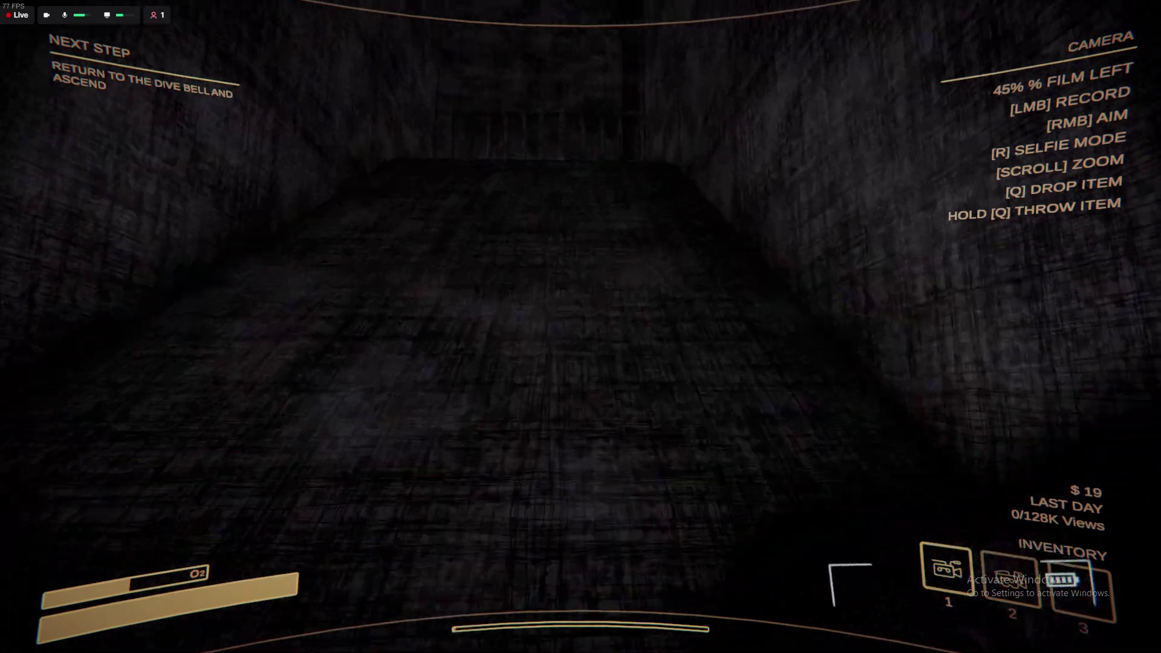
key("w")
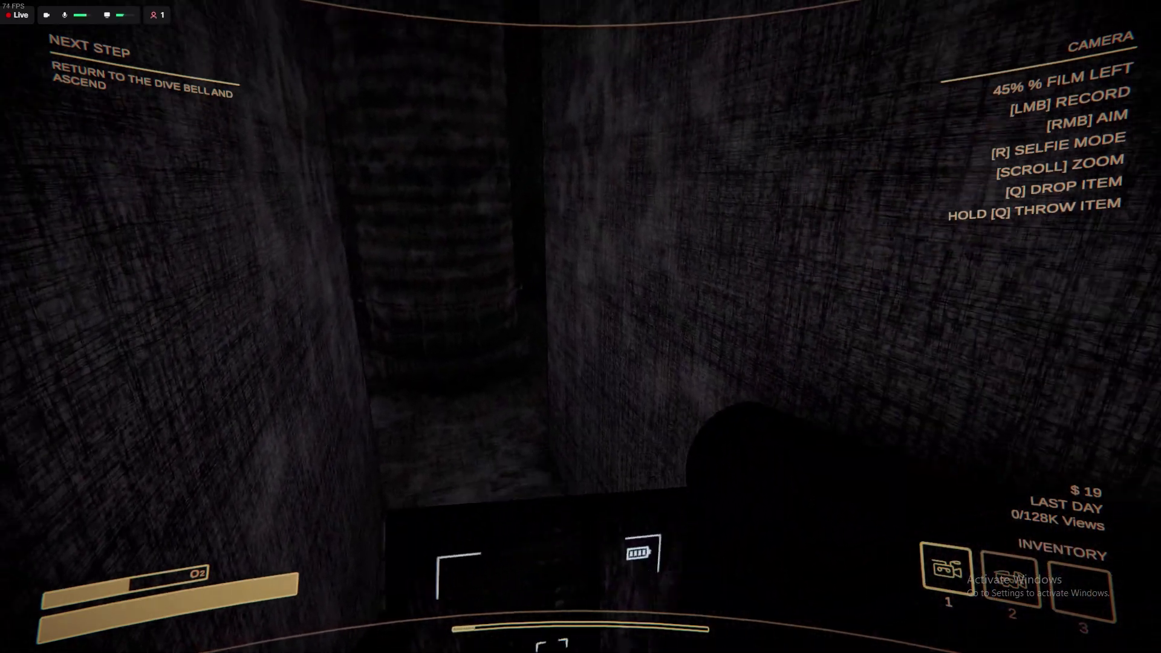
key("w")
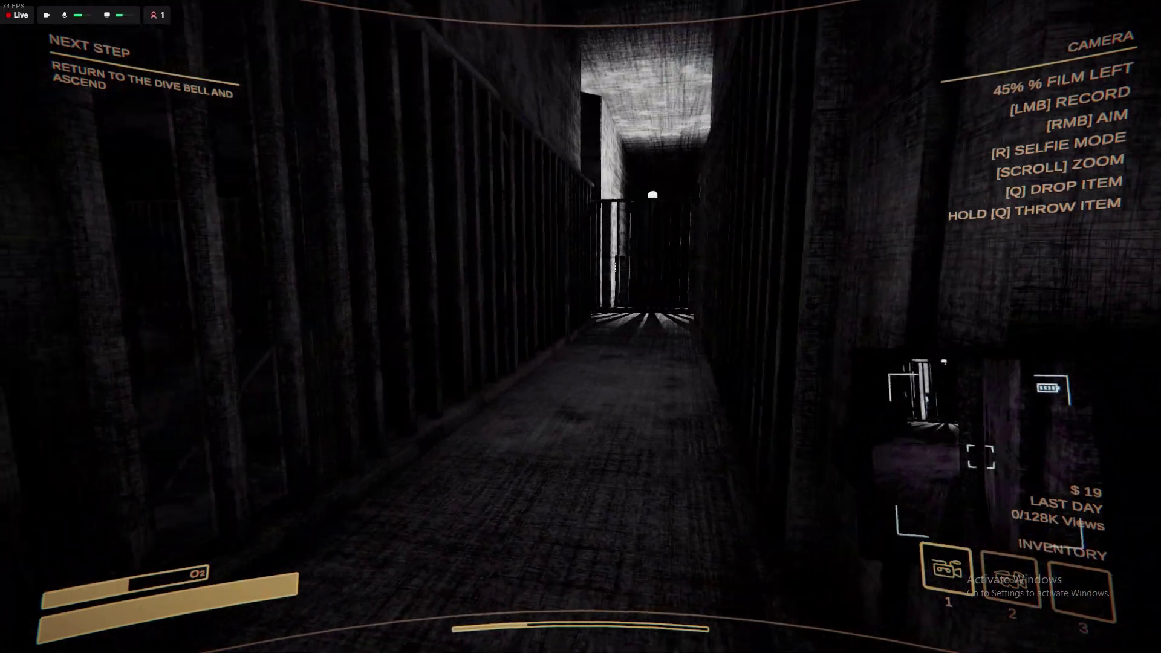
key("w")
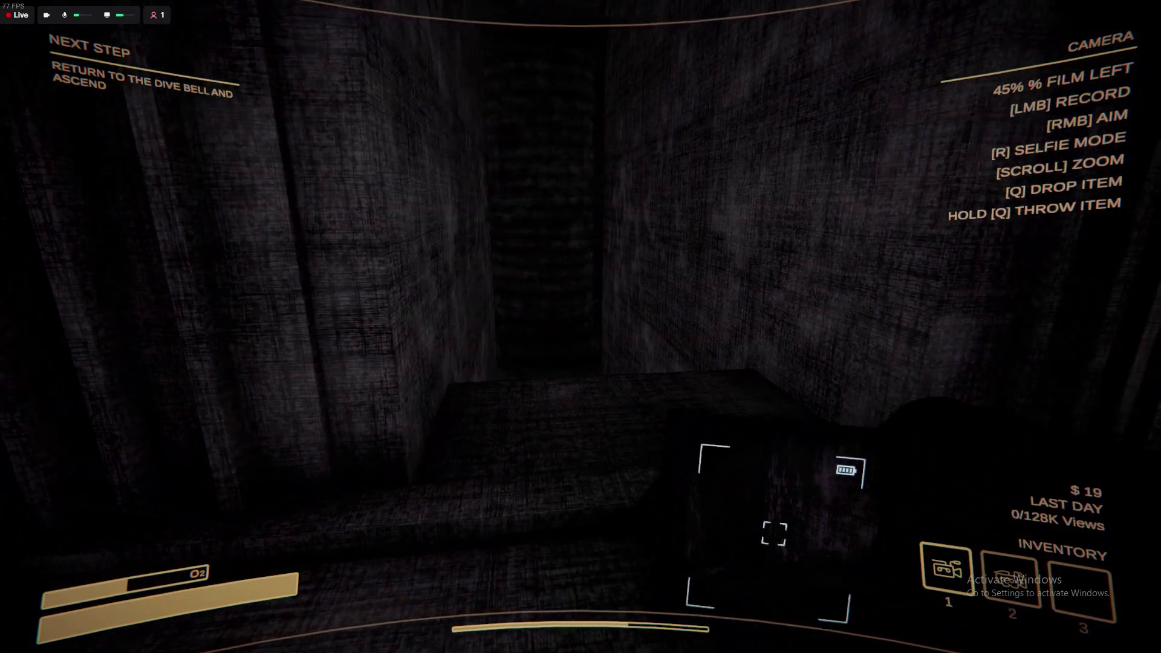
key("w")
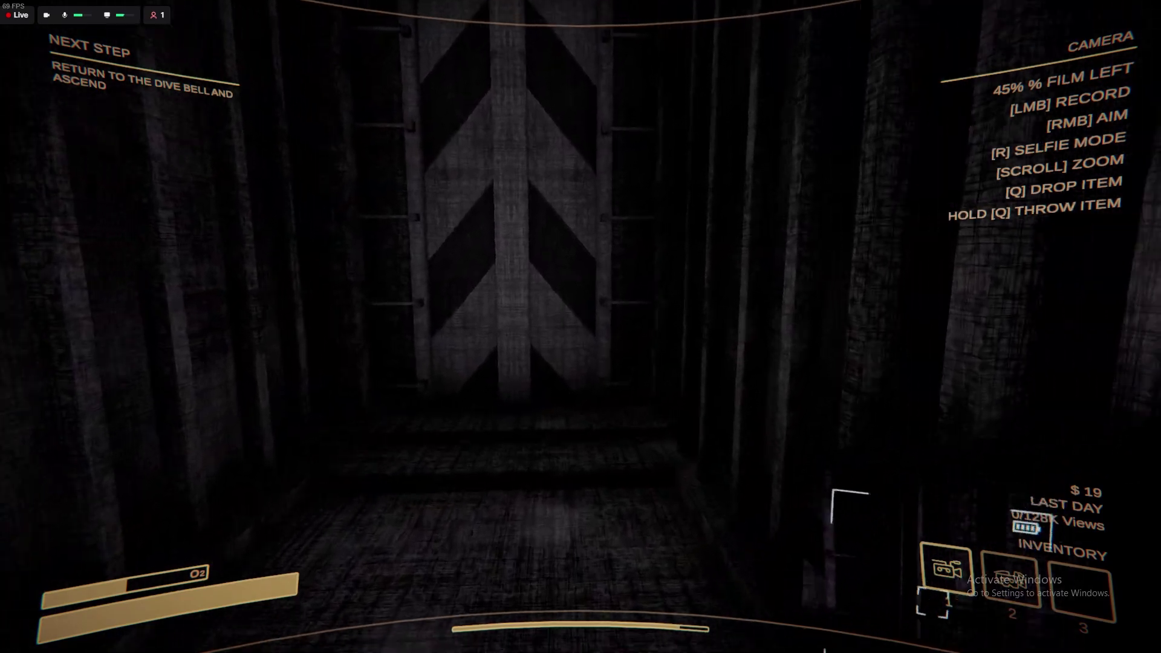
key("w")
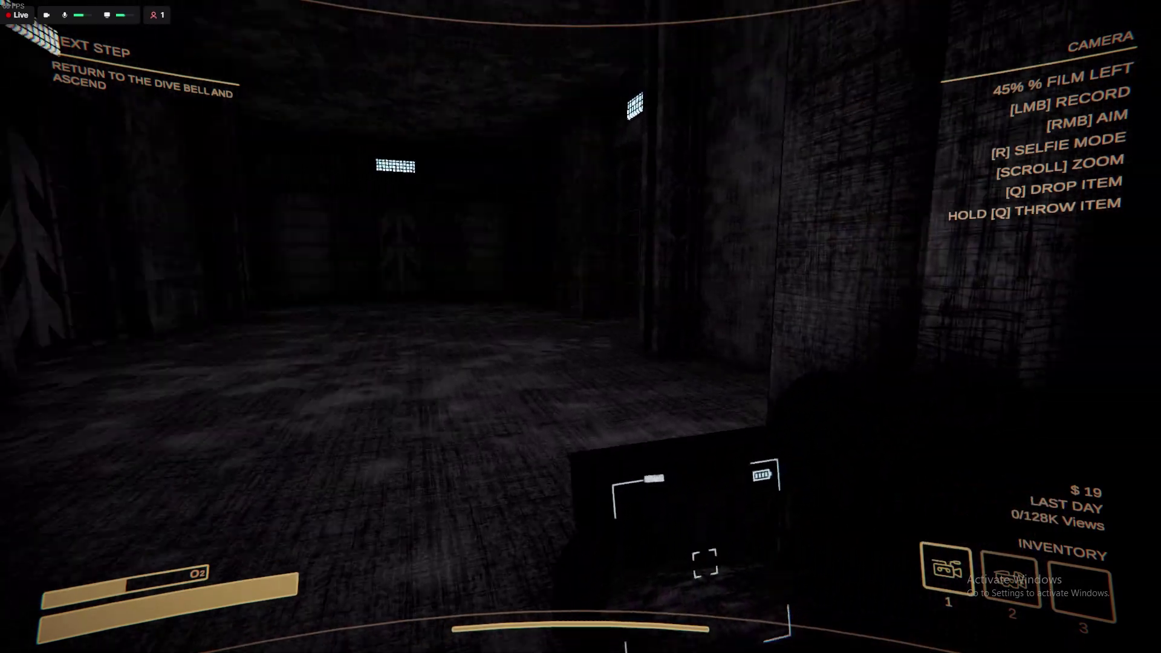
key("w")
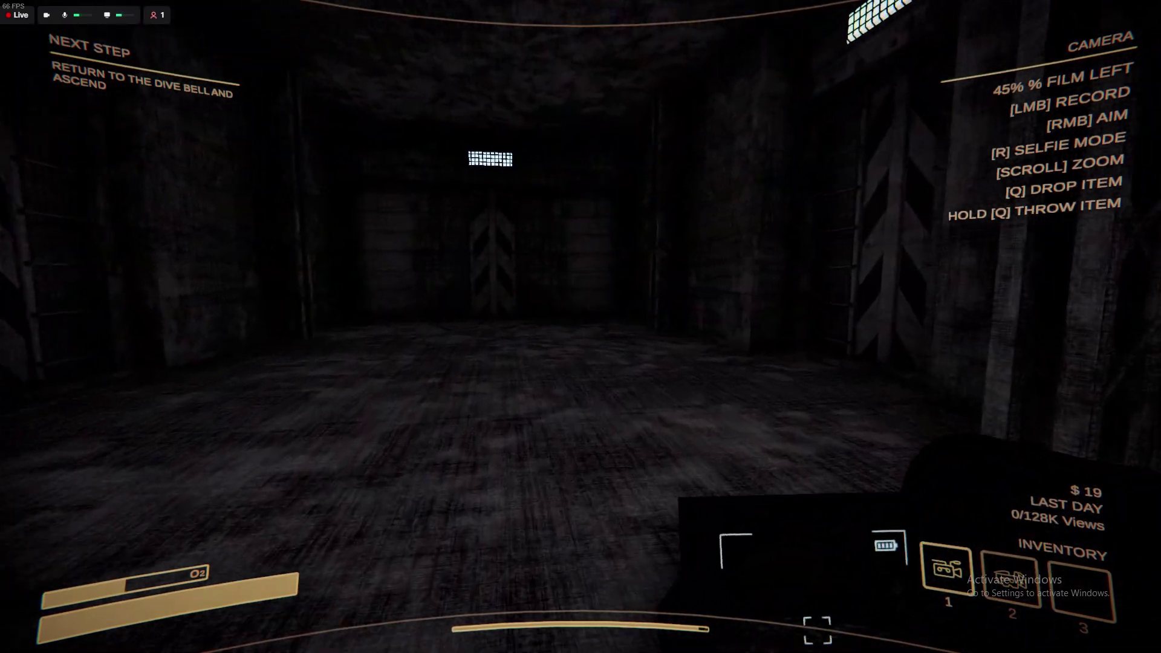
key("w")
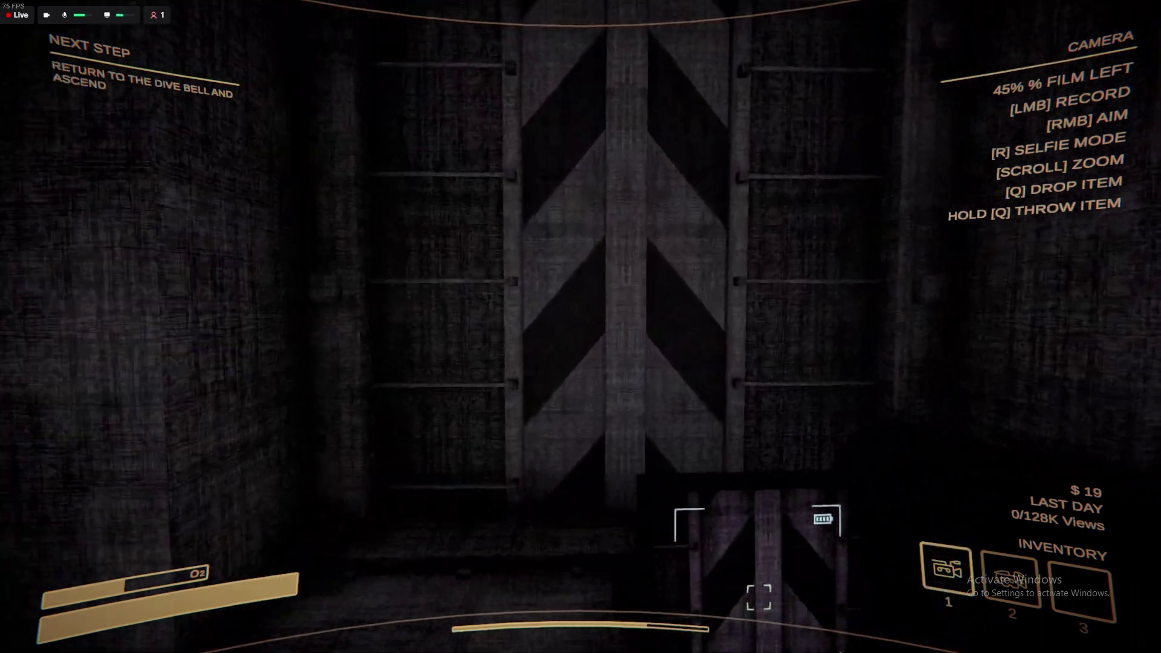
key("w")
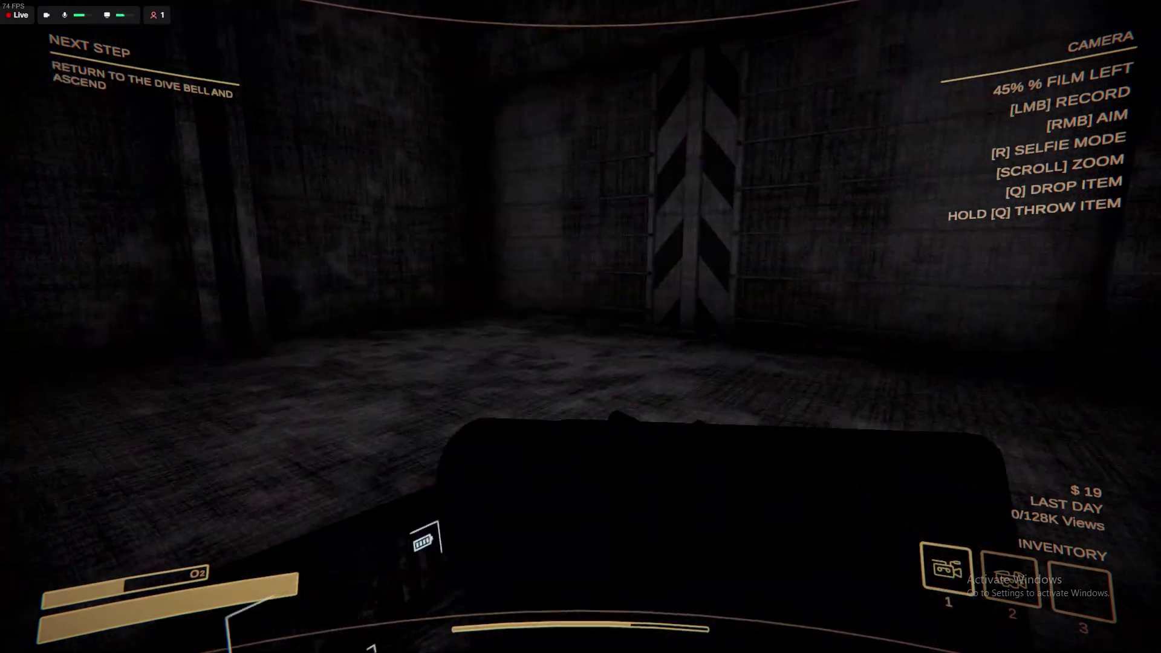
Cross the lit room past the tanks and wheel machinery to the chevron-marked doorway
key("w")
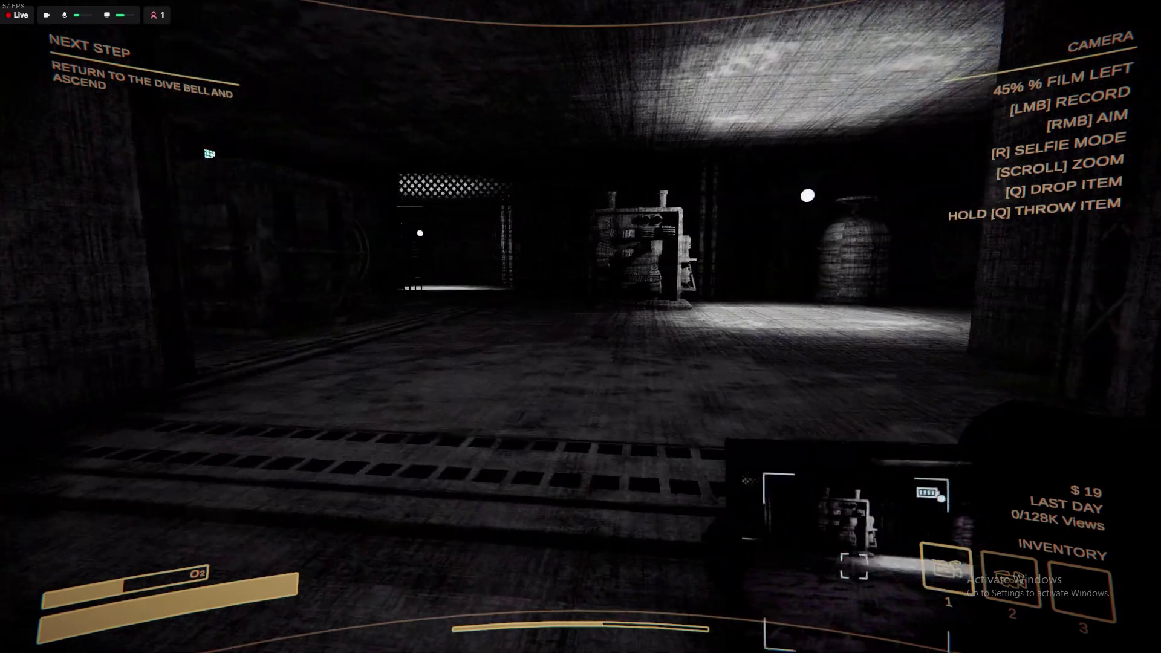
key("w")
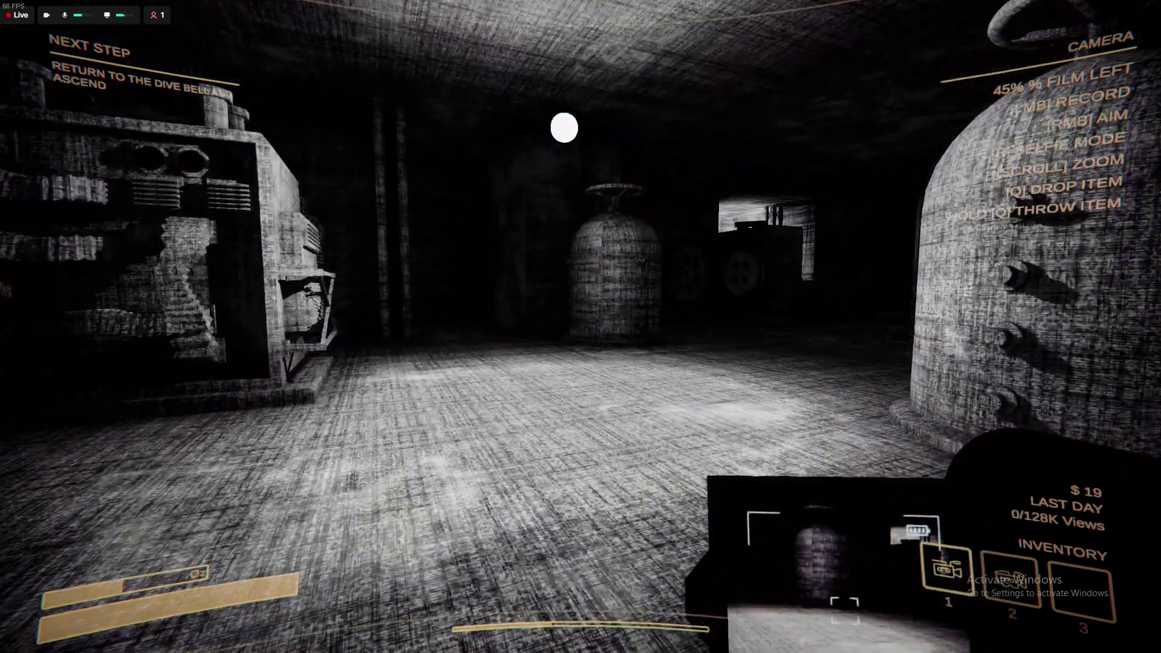
key("w")
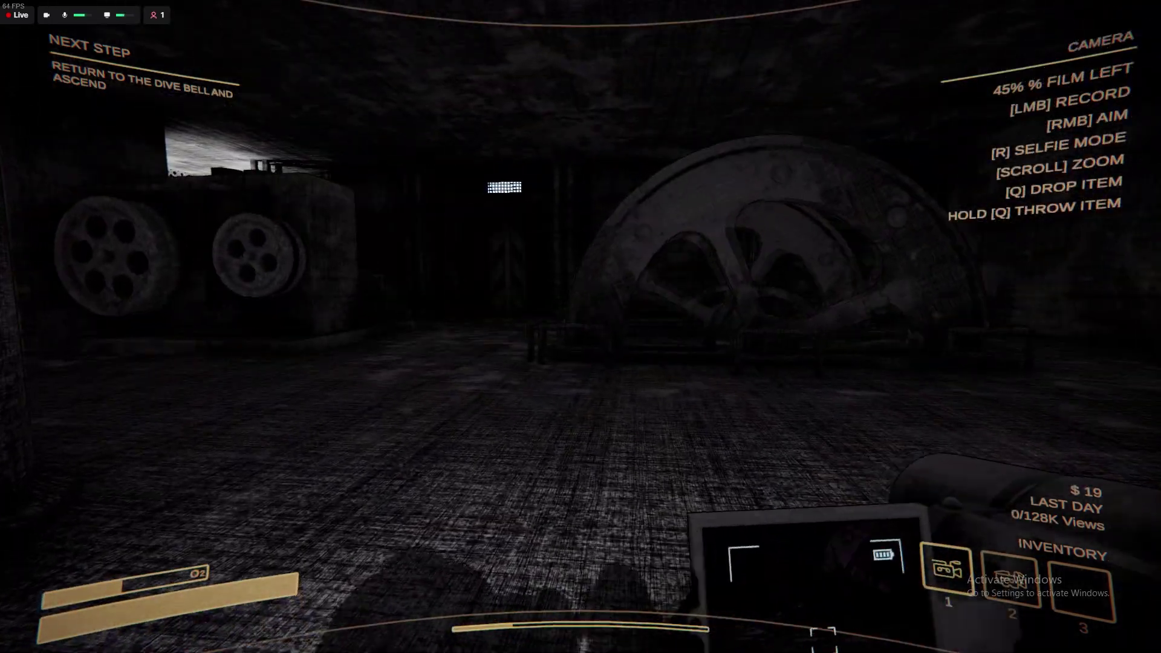
key("w")
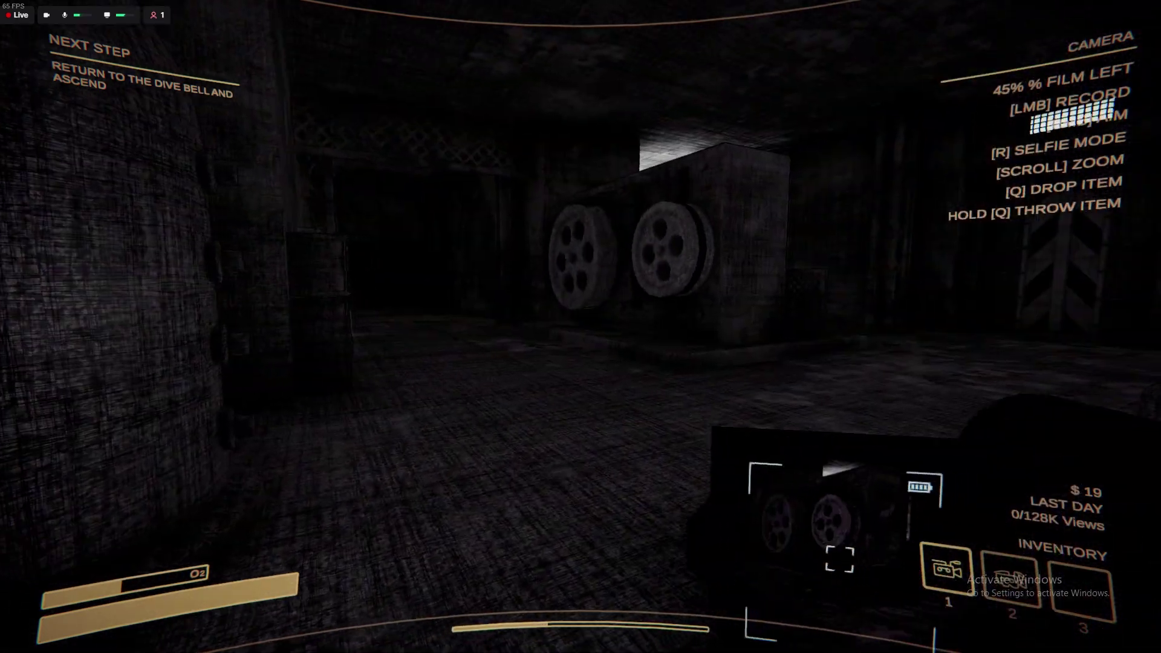
key("w")
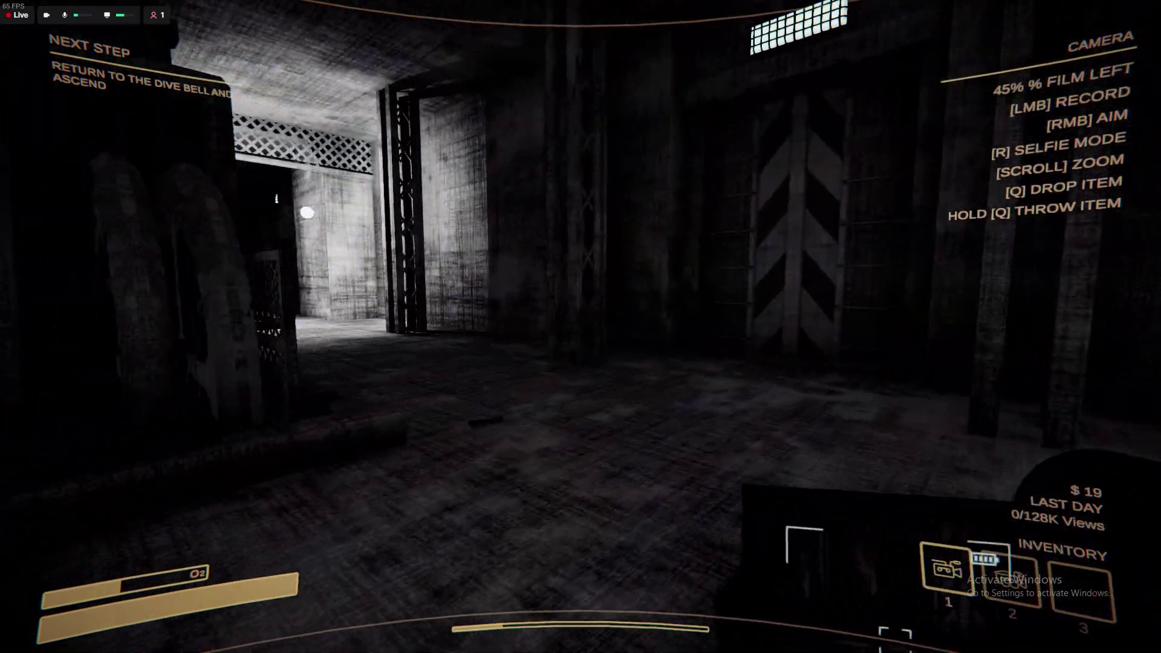
key("w")
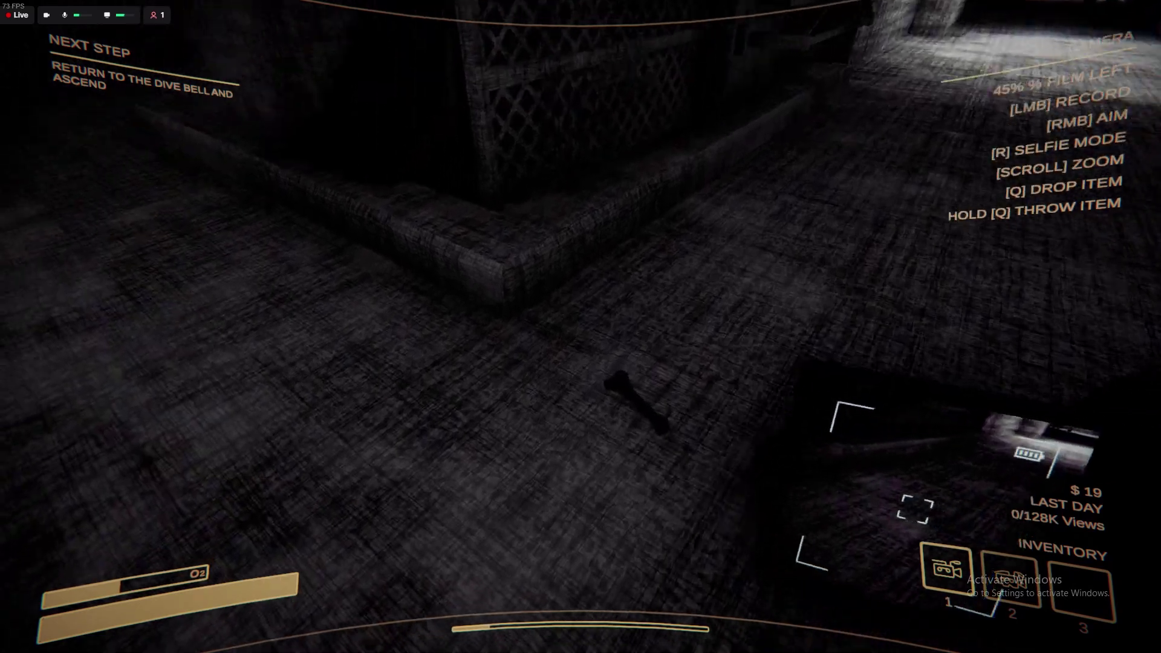
key("w")
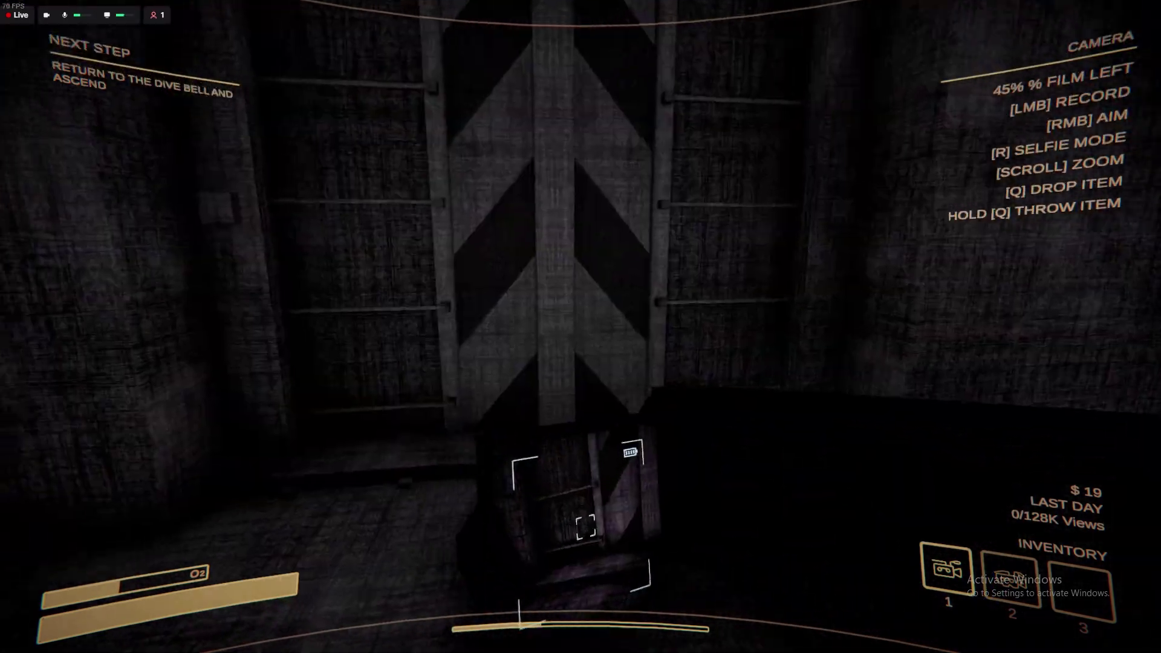
key("w")
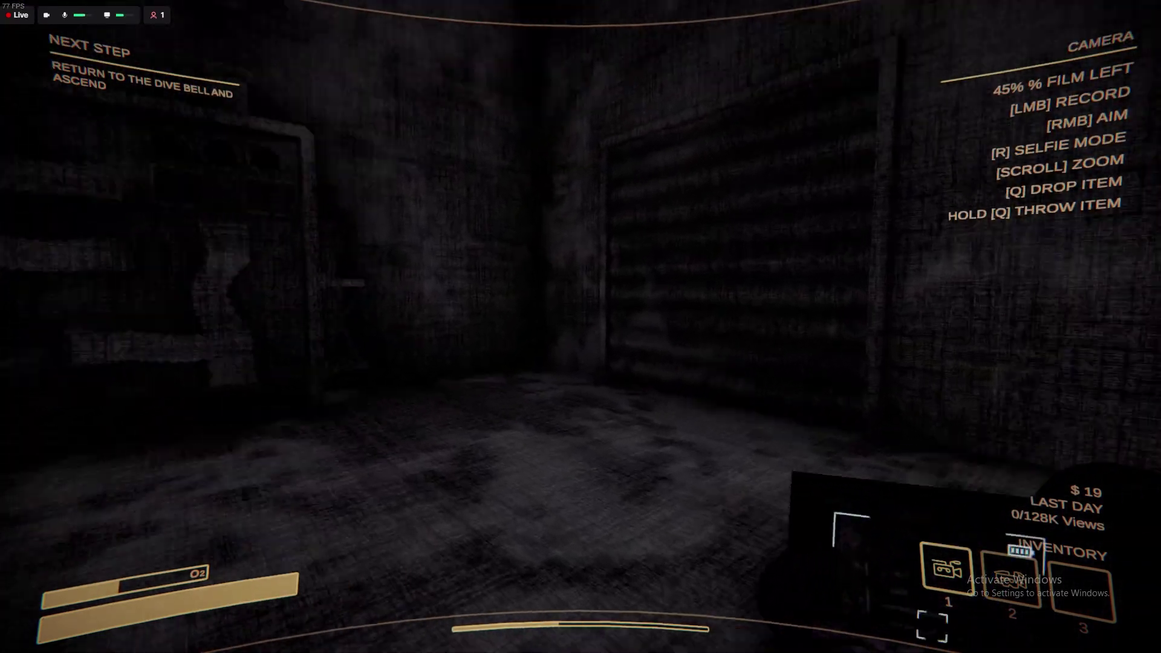
key("w")
key("w")
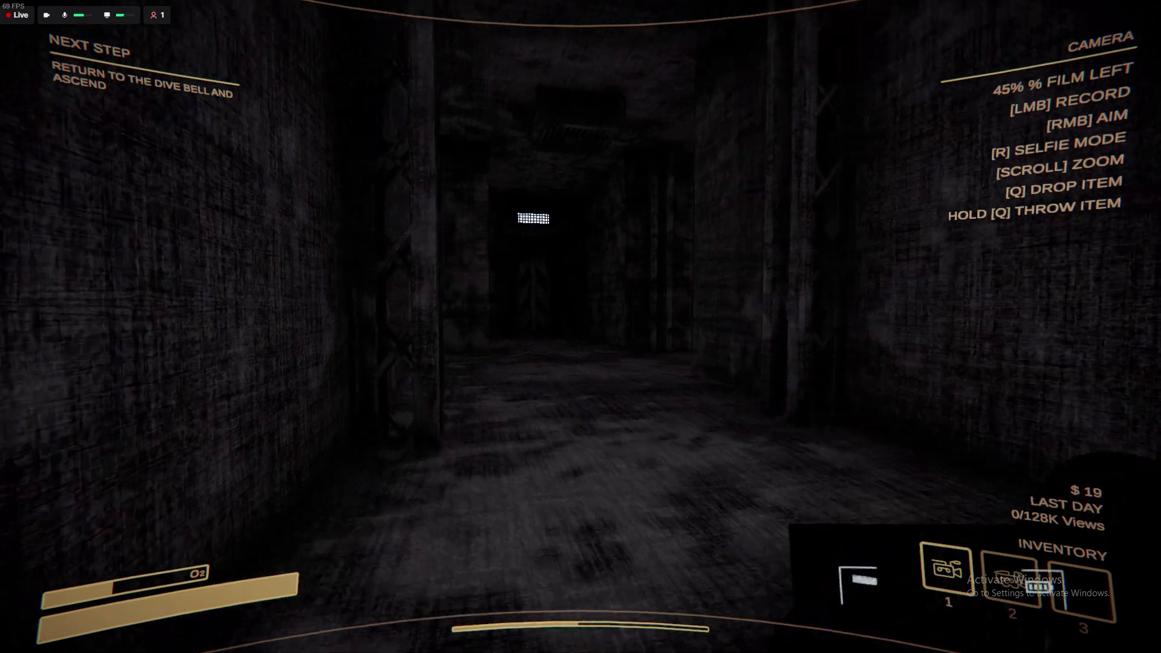
Go through the chevron door and follow the dark corridor toward the lit doorway
key("w")
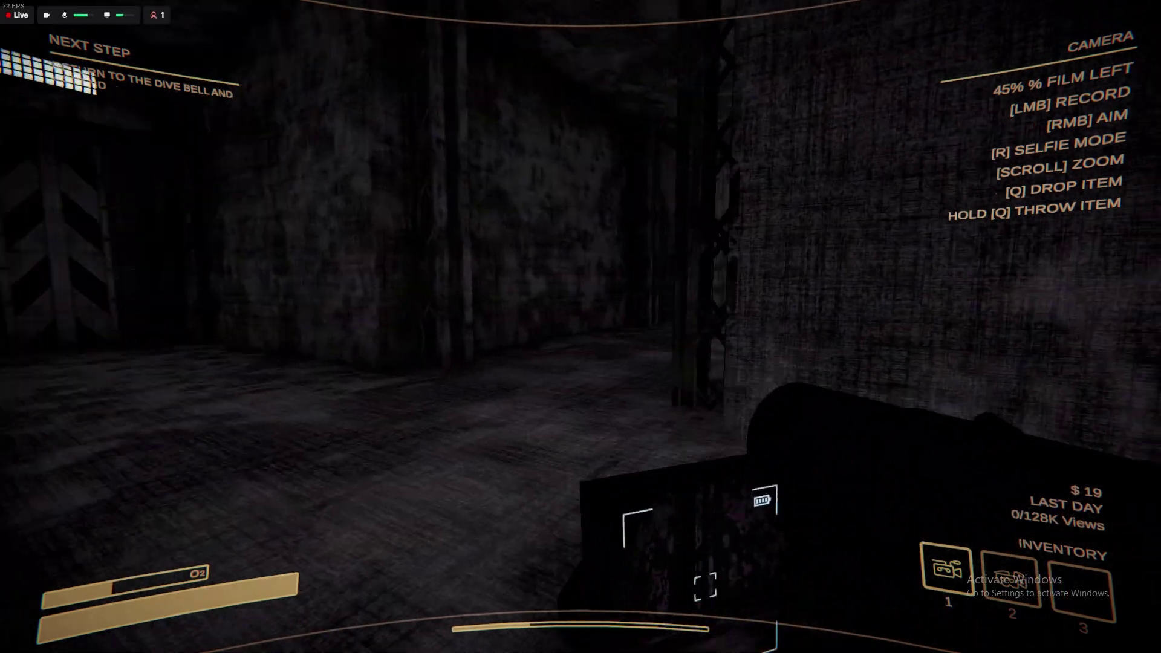
key("w")
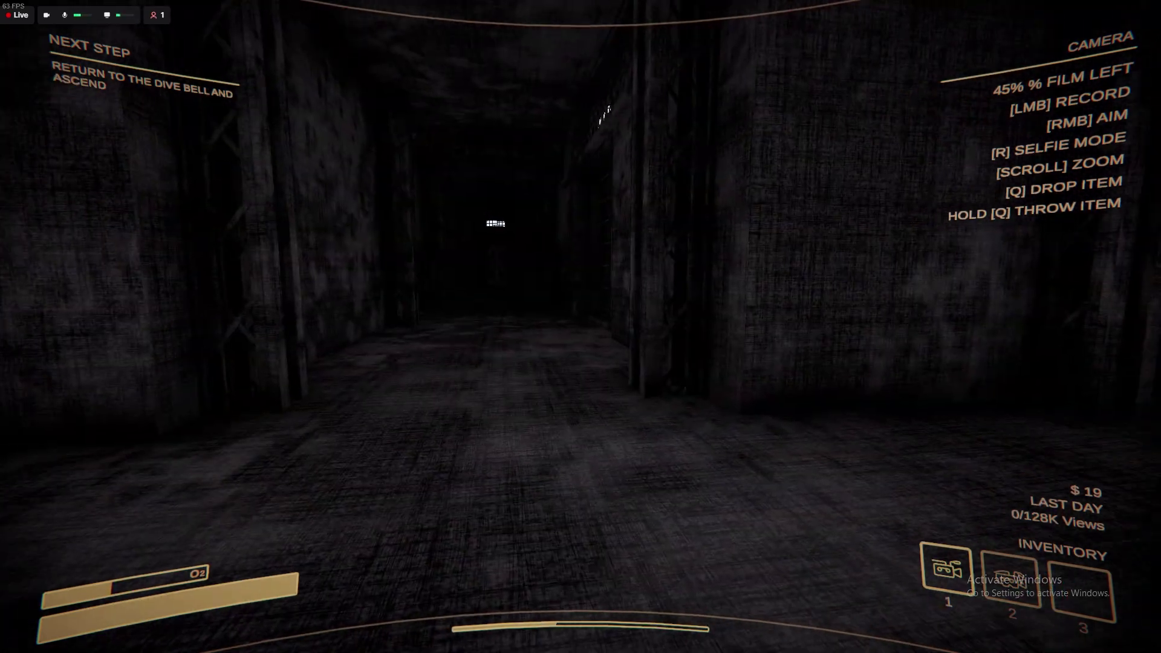
key("w")
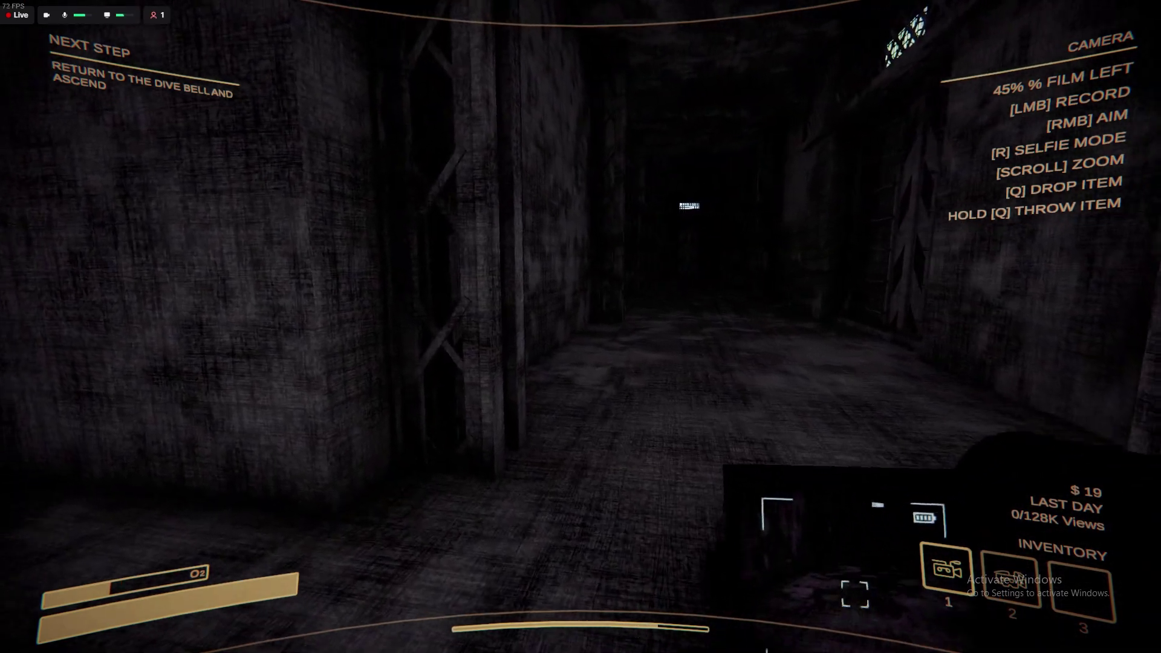
key("w")
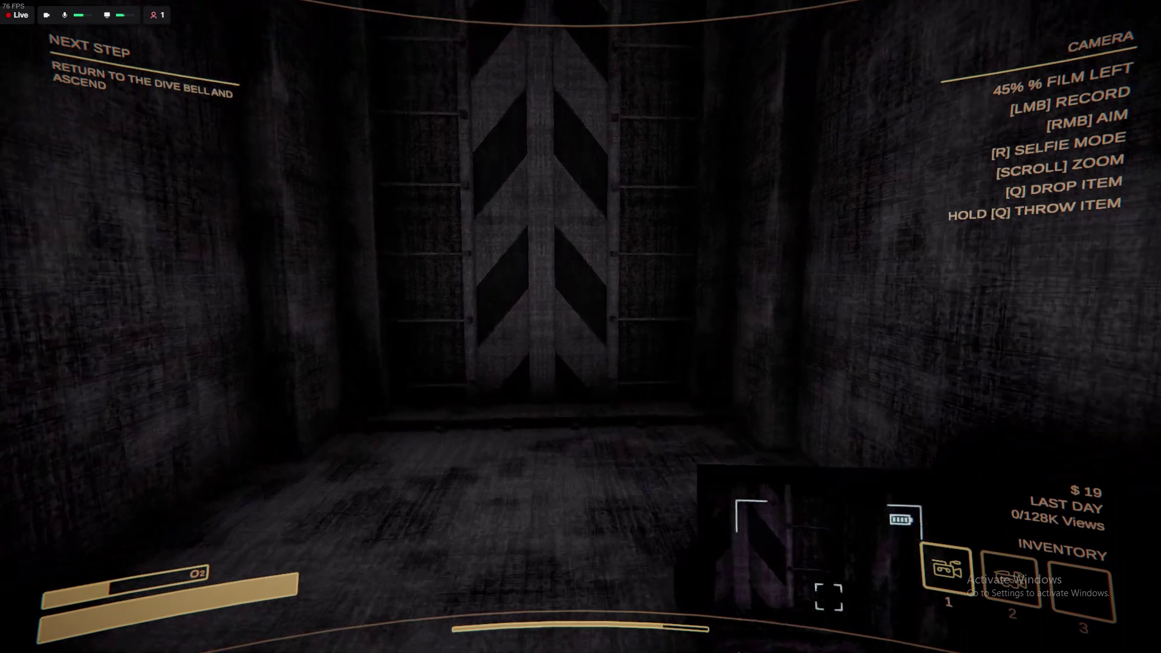
key("w")
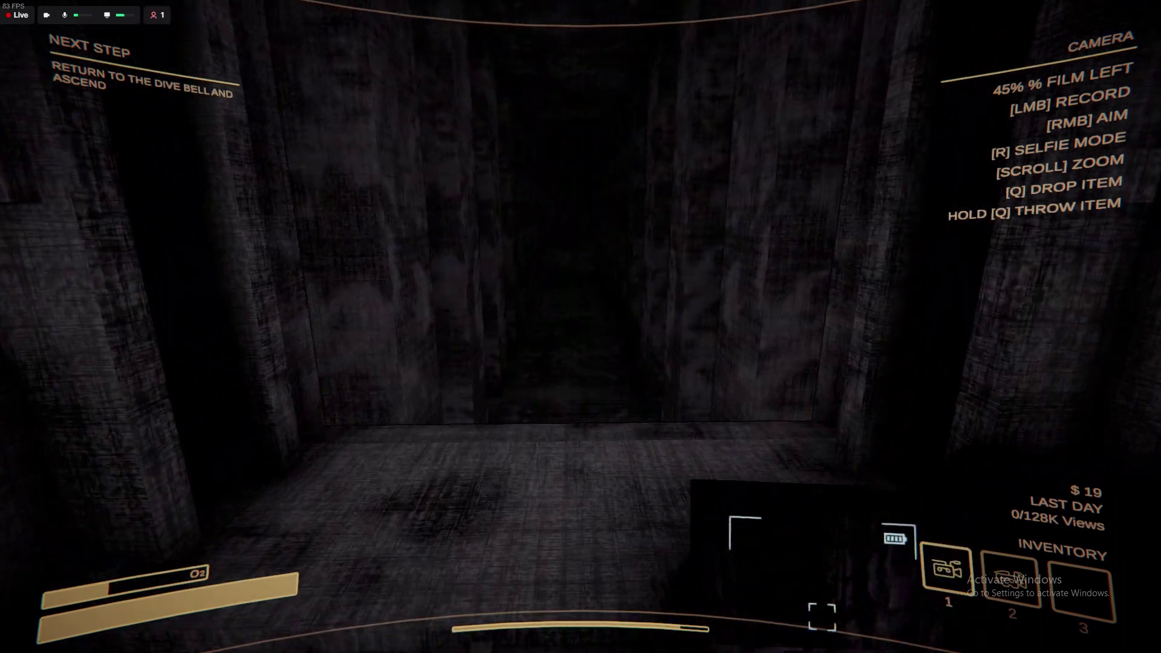
key("w")
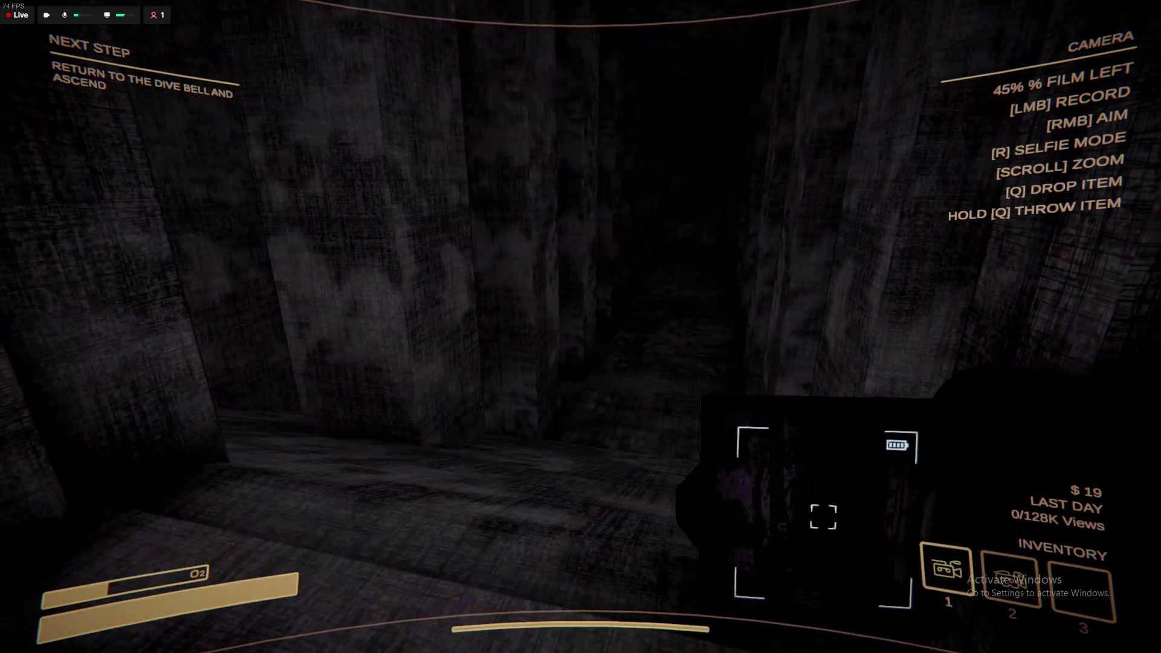
key("w")
key("w")
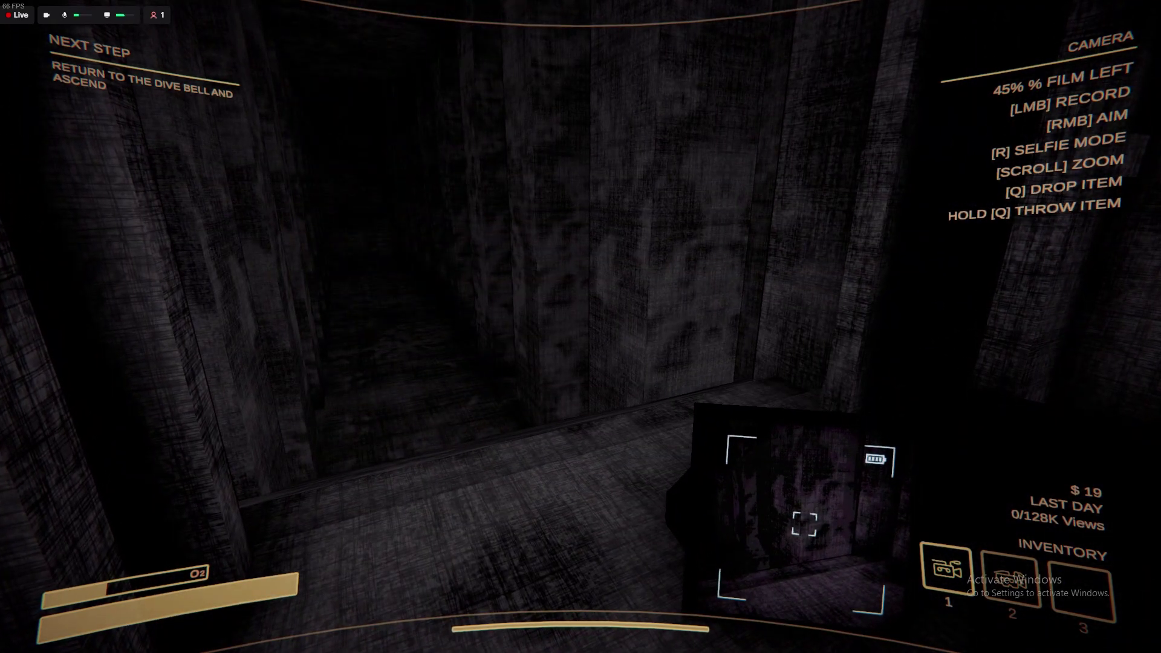
key("w")
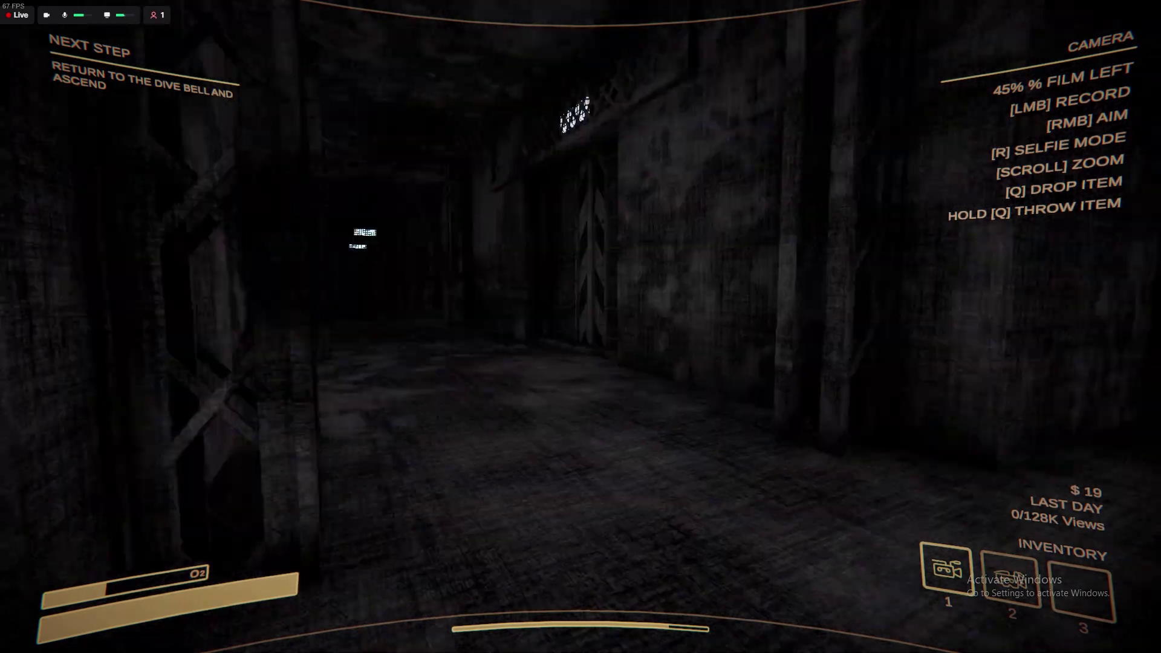
key("w")
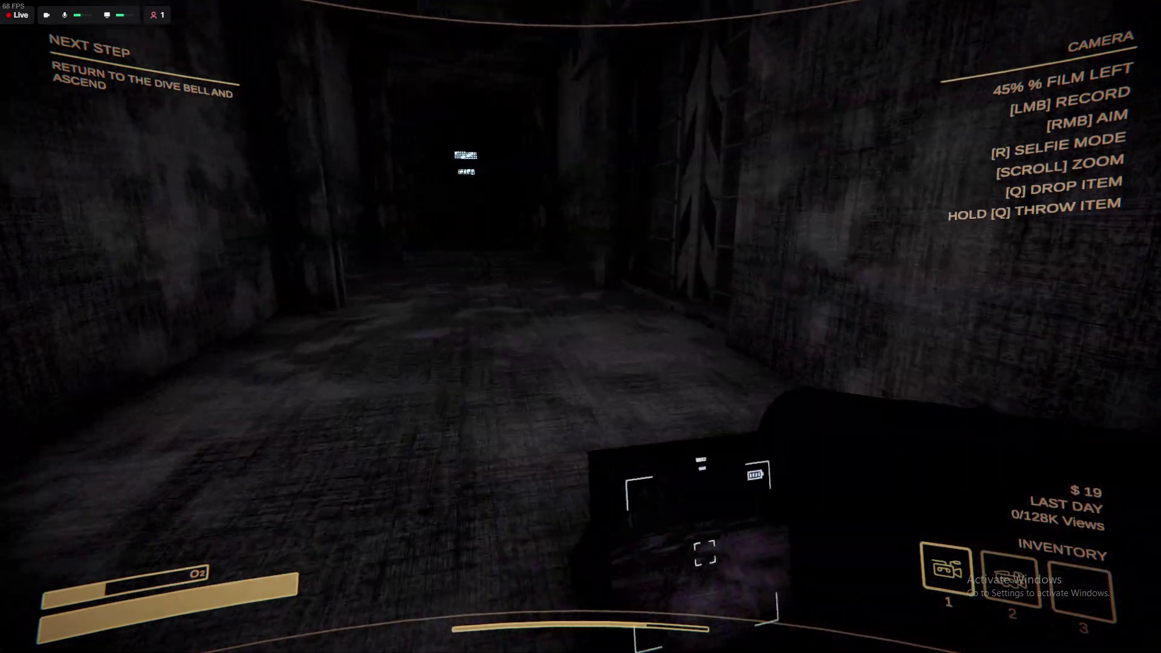
key("w")
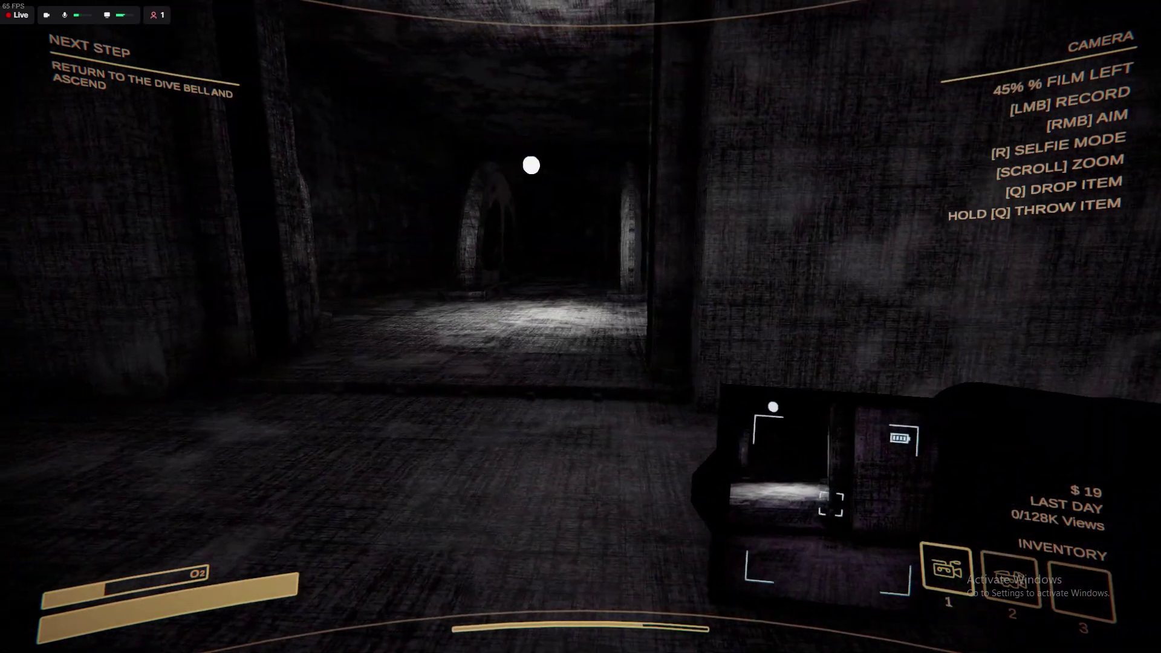
key("w")
Start recording the corridor and film toward the lit doorway while walking
right_click(581, 327)
left_click(580, 326)
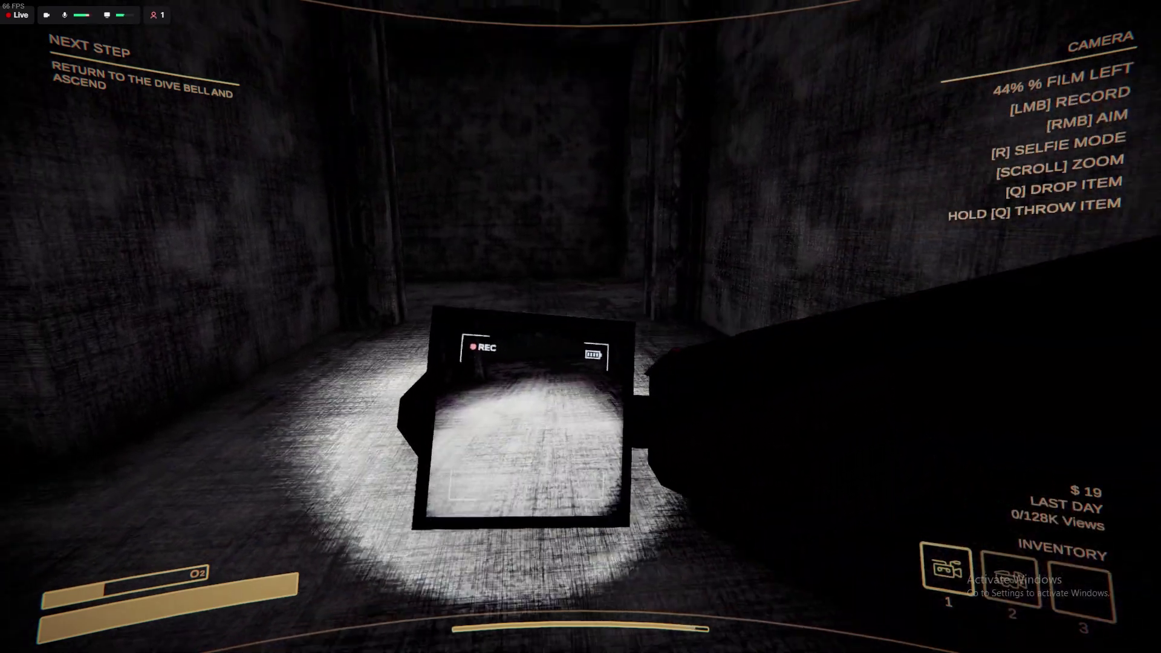
key("w")
right_click(581, 327)
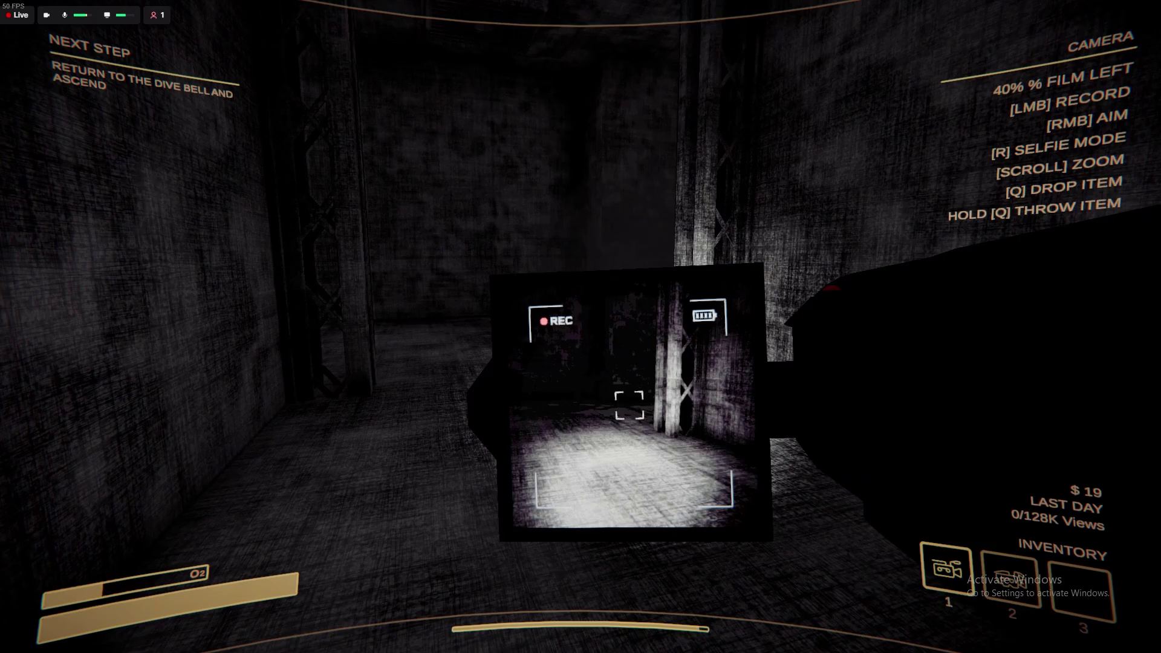
key("w")
right_click(581, 327)
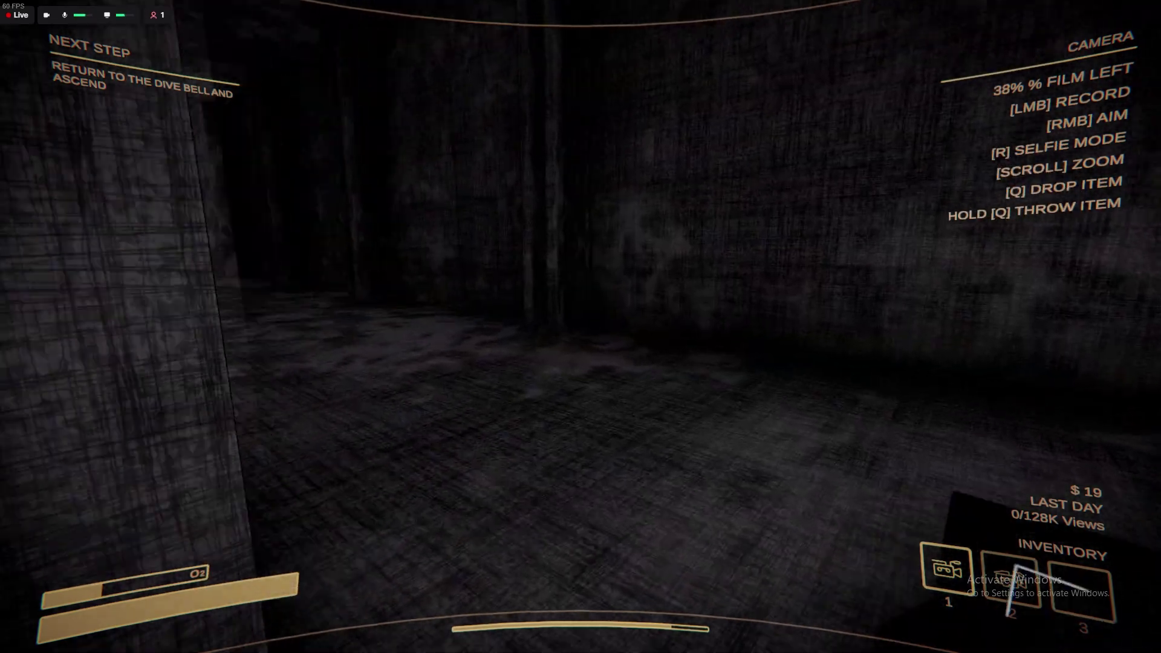
key("w")
right_click(581, 327)
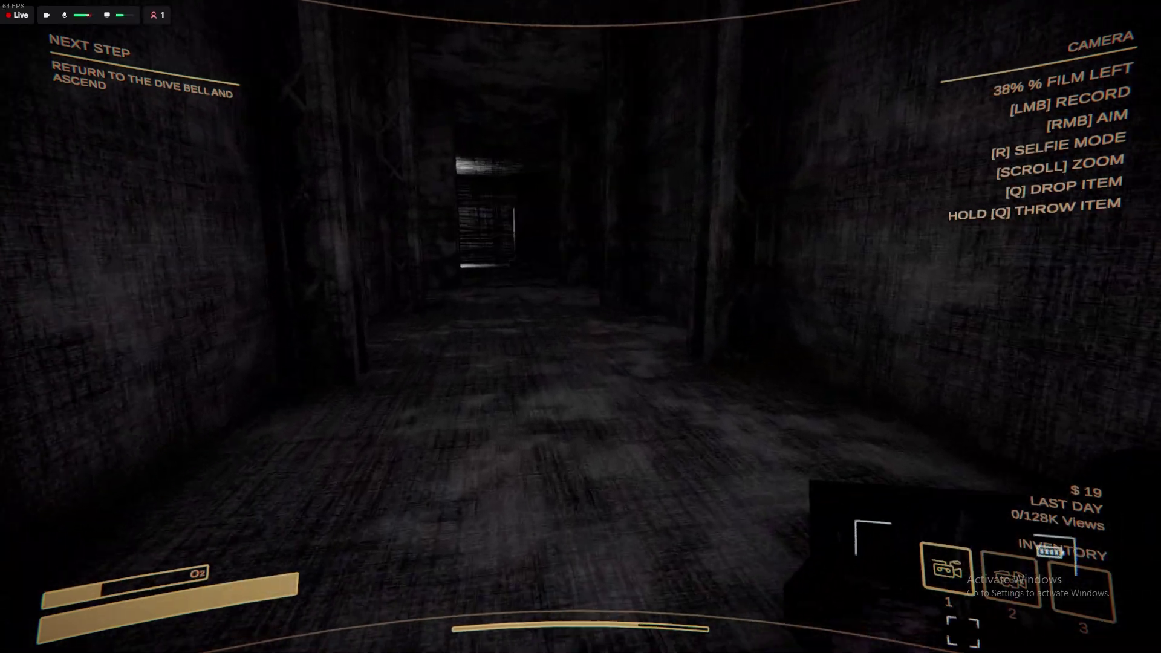
Keep filming through the lit room, past the monster, up to the staircase
key("w")
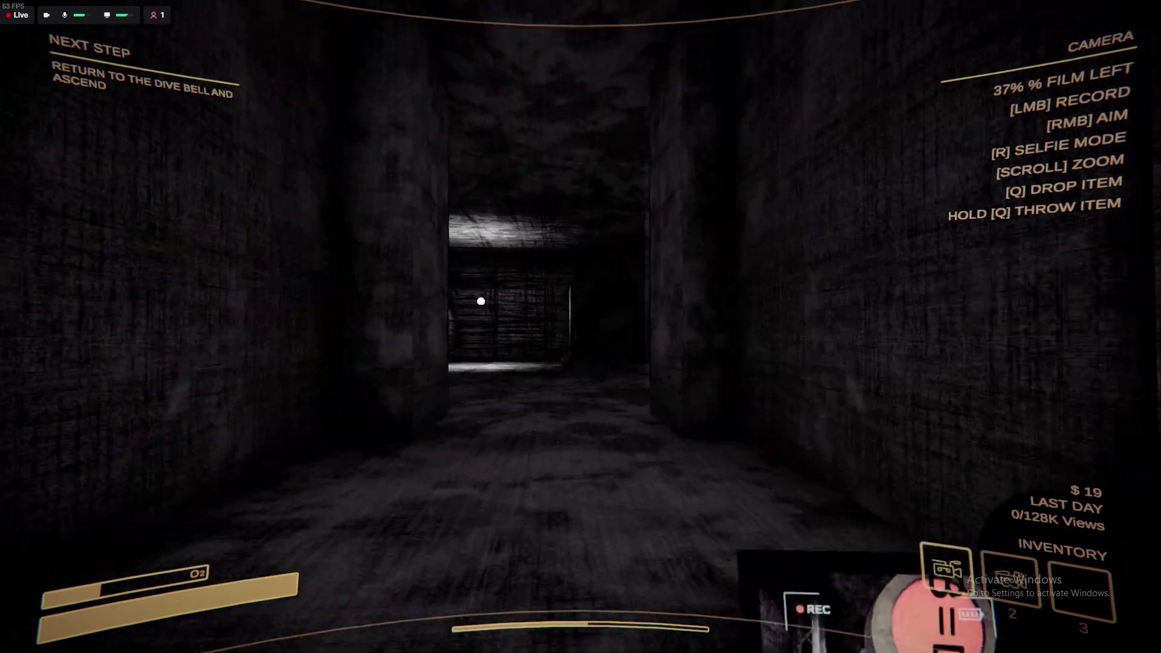
key("w")
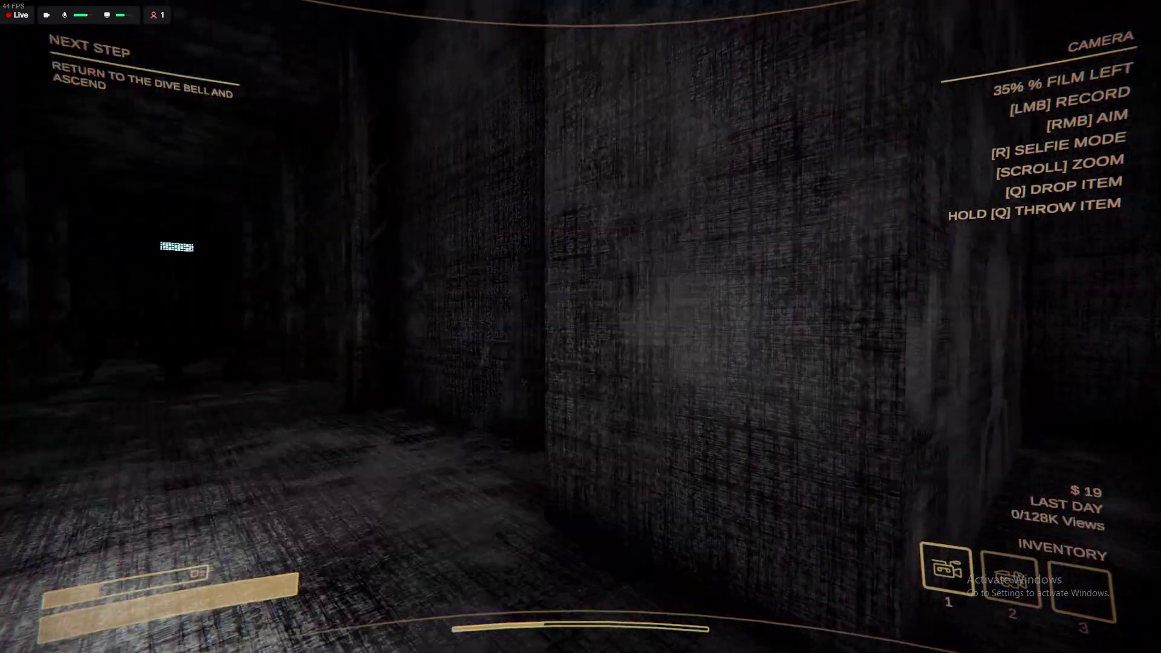
key("w")
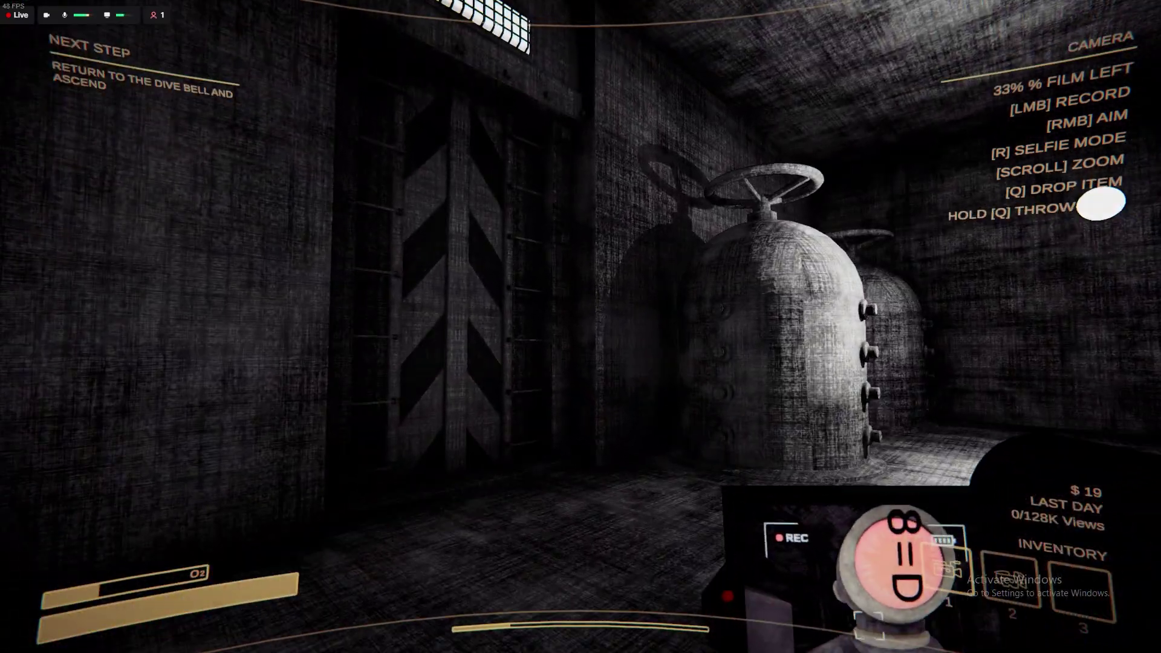
key("w")
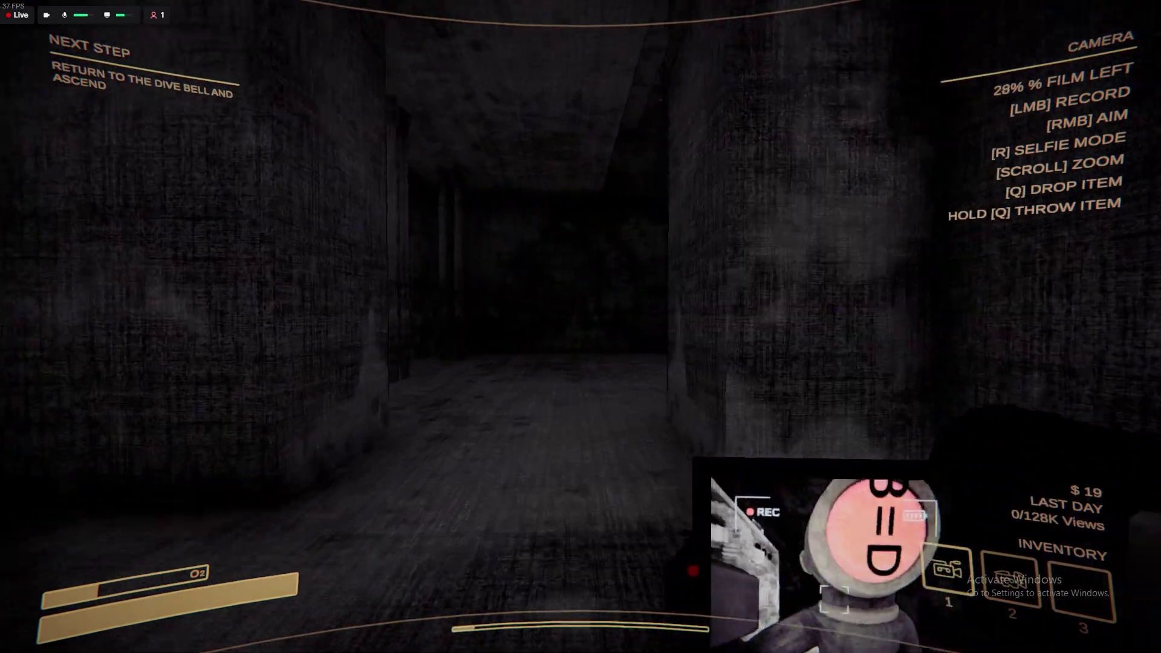
key("w")
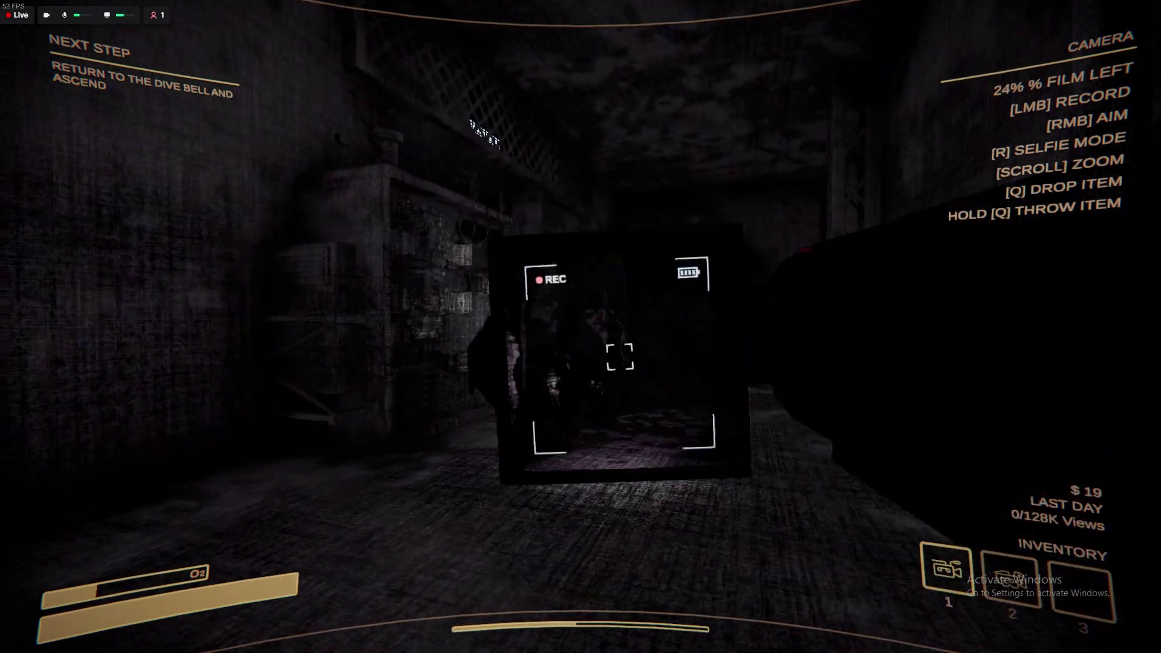
key("w")
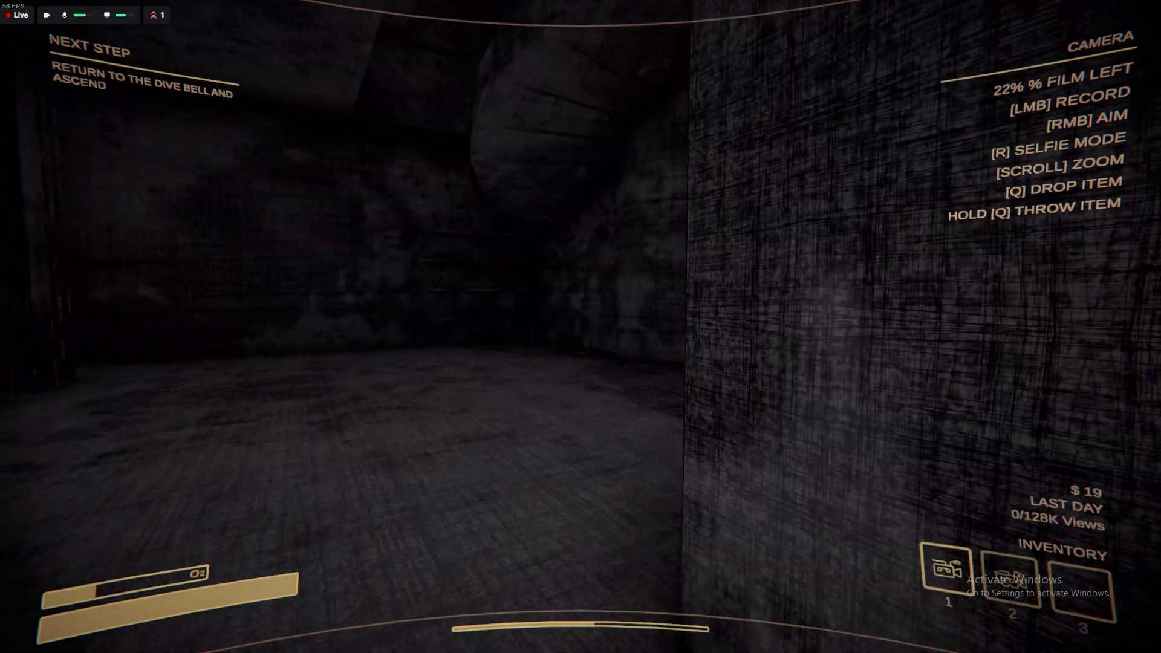
left_click(580, 327)
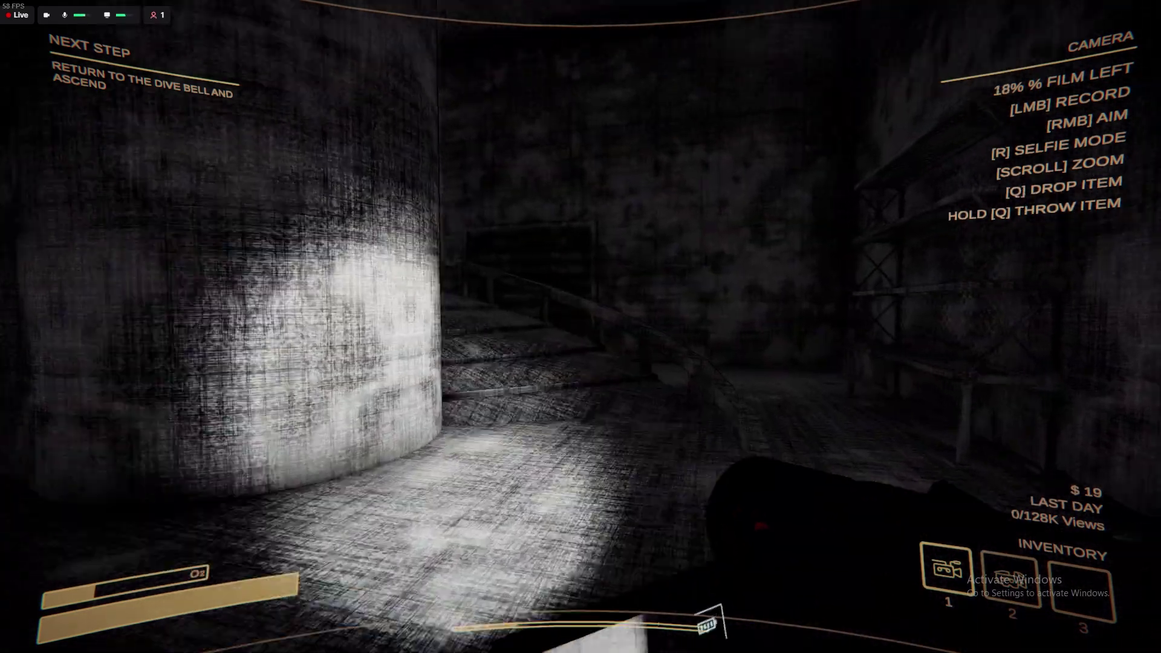
left_click(581, 327)
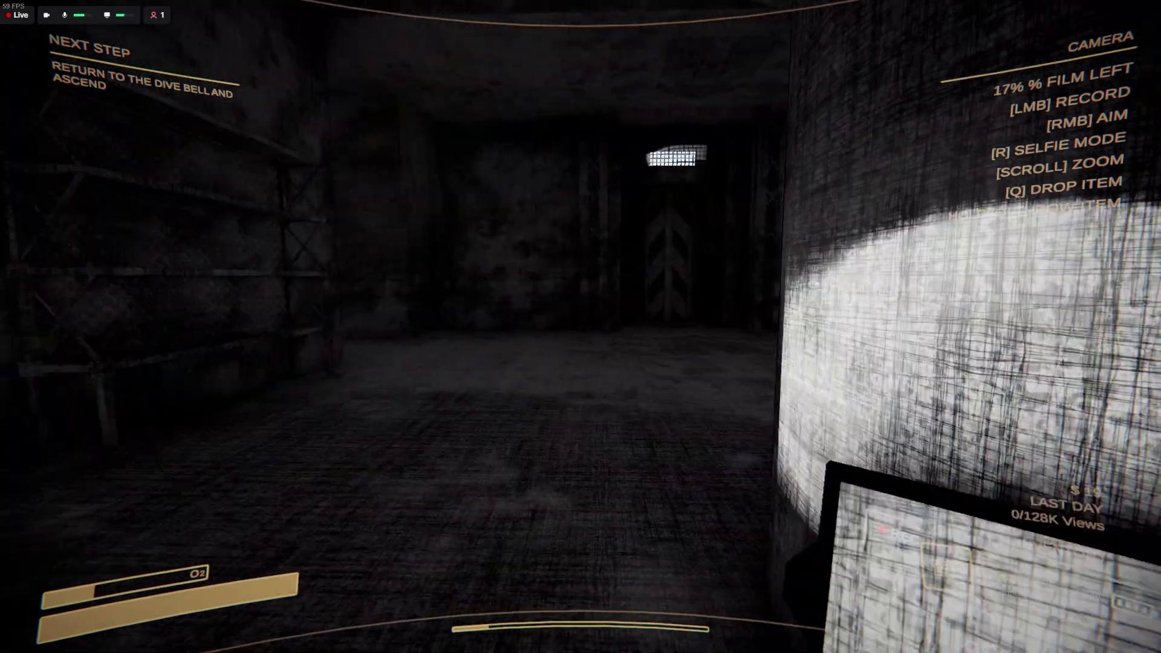
right_click(580, 327)
Record the staircase and the corridors beyond, leaving 6% film
left_click(580, 327)
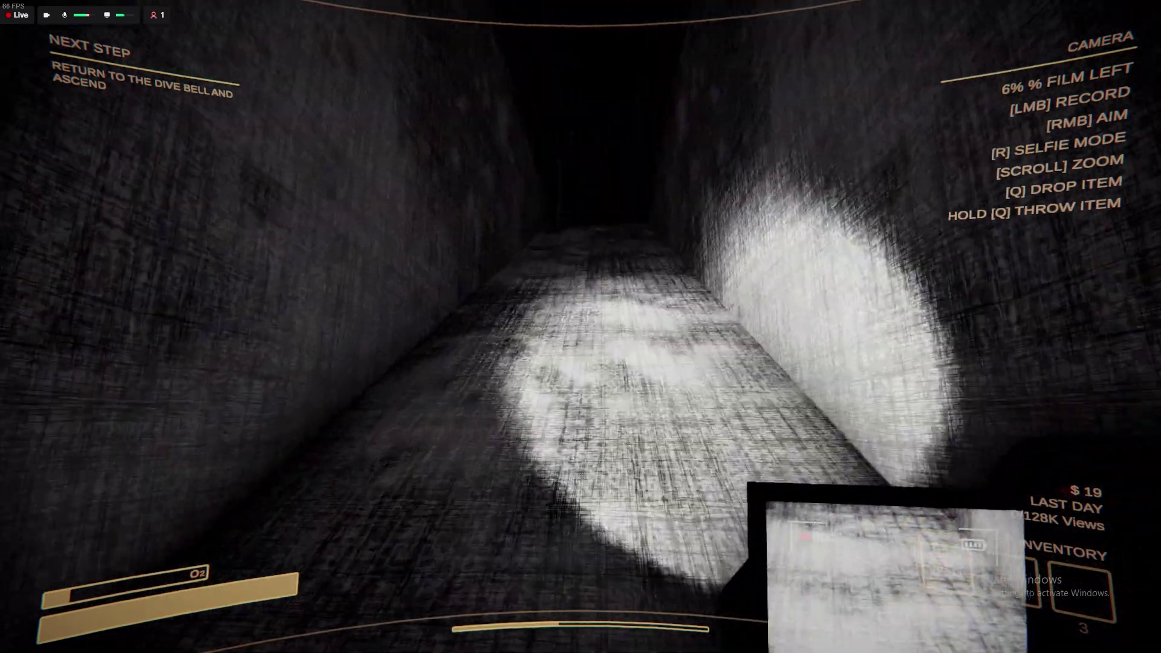
Record the bright corridor until the film hits 0%, then move away from the creature
left_click(581, 327)
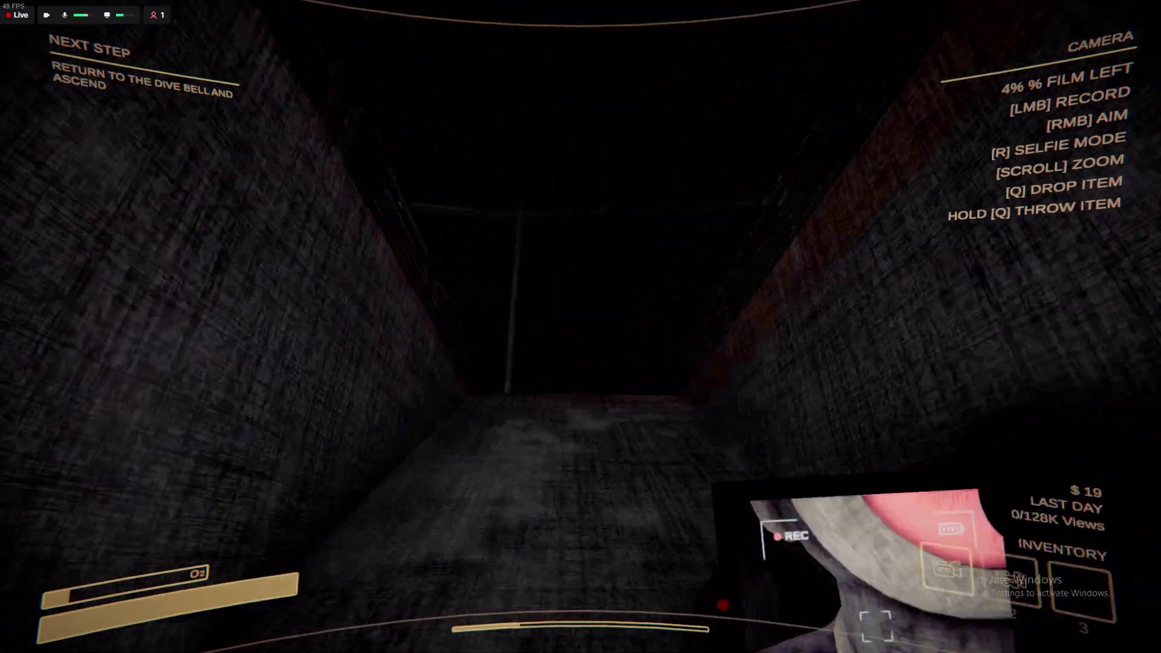
left_click(580, 327)
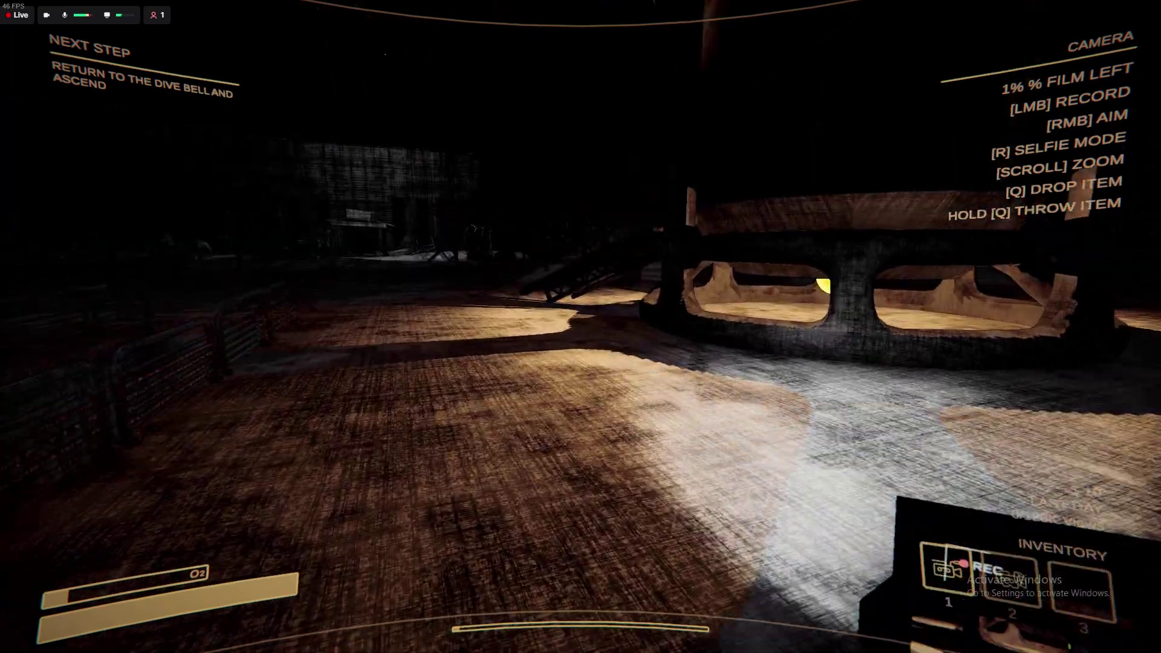
left_click(581, 326)
key("w")
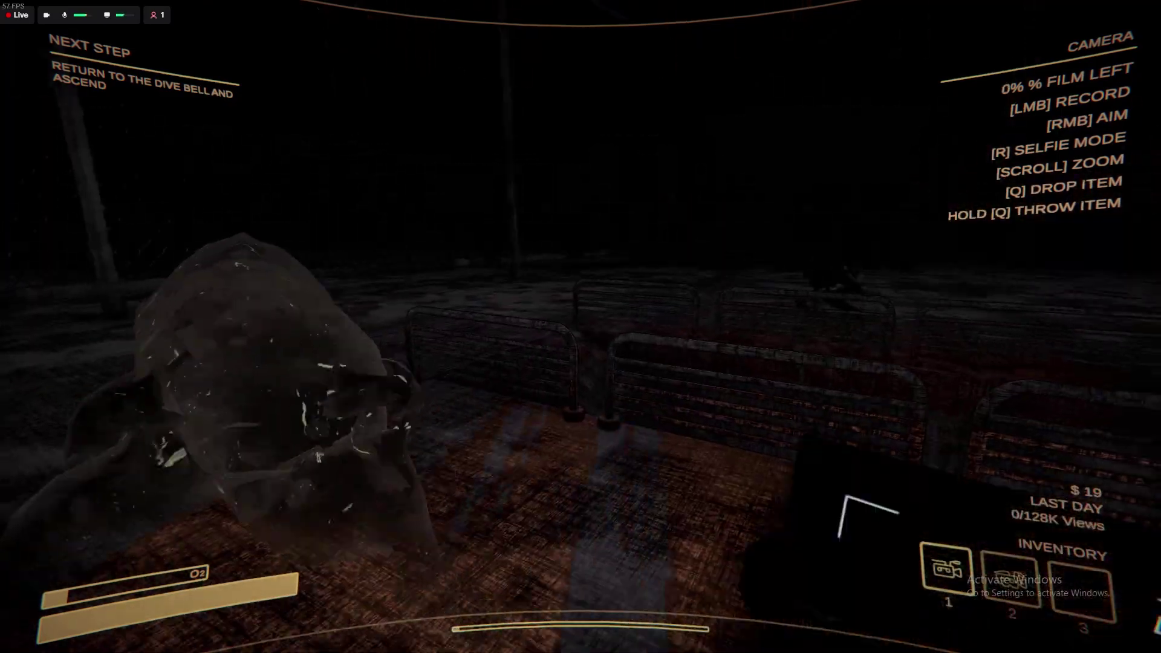